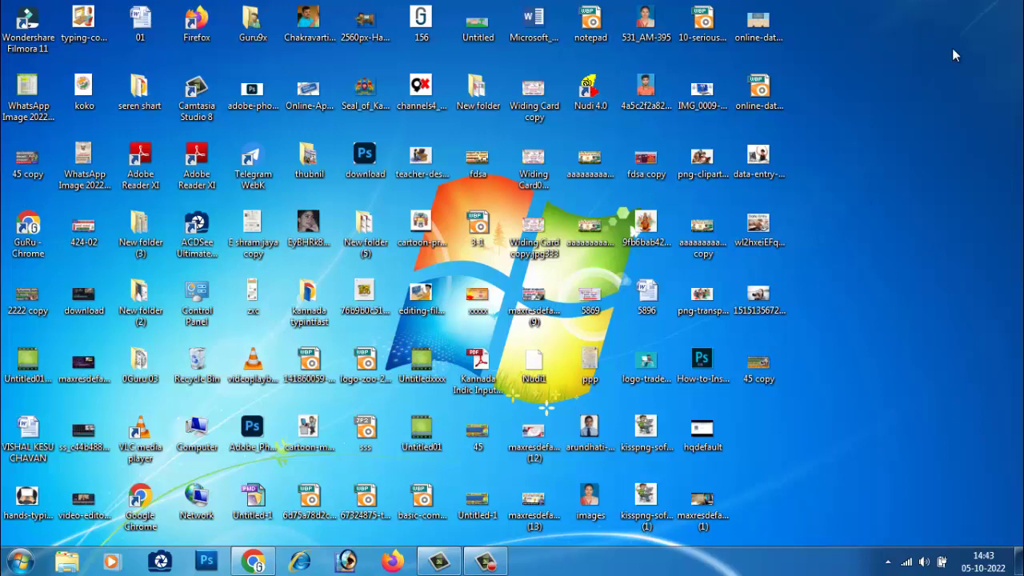
# Step: Refresh the desktop, open the Excel Shortcuts picture in ACDSee, and open the Start menu
pyautogui.rightClick(860, 64)
pyautogui.click(882, 106)
pyautogui.doubleClick(35, 102)
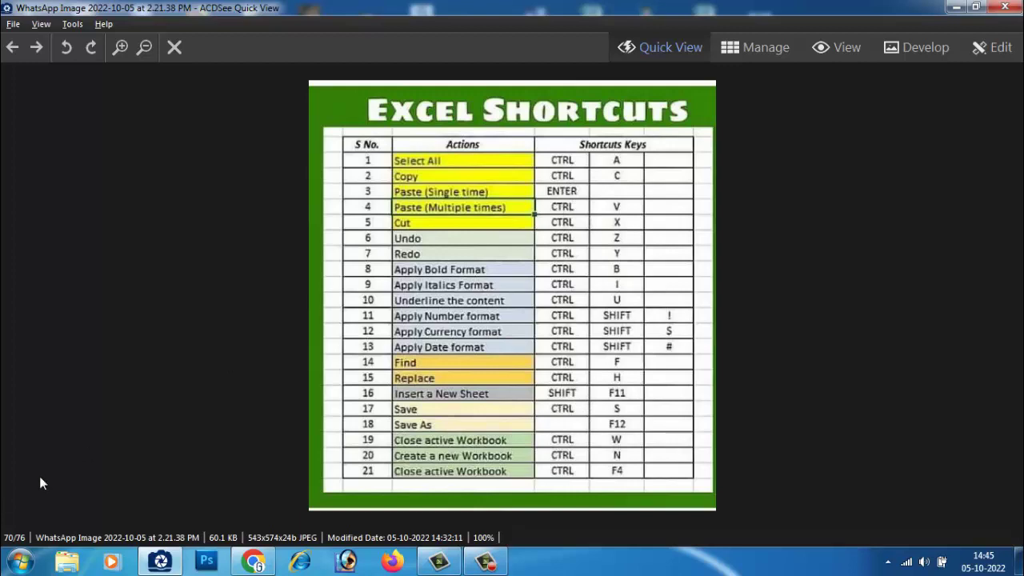
pyautogui.click(22, 563)
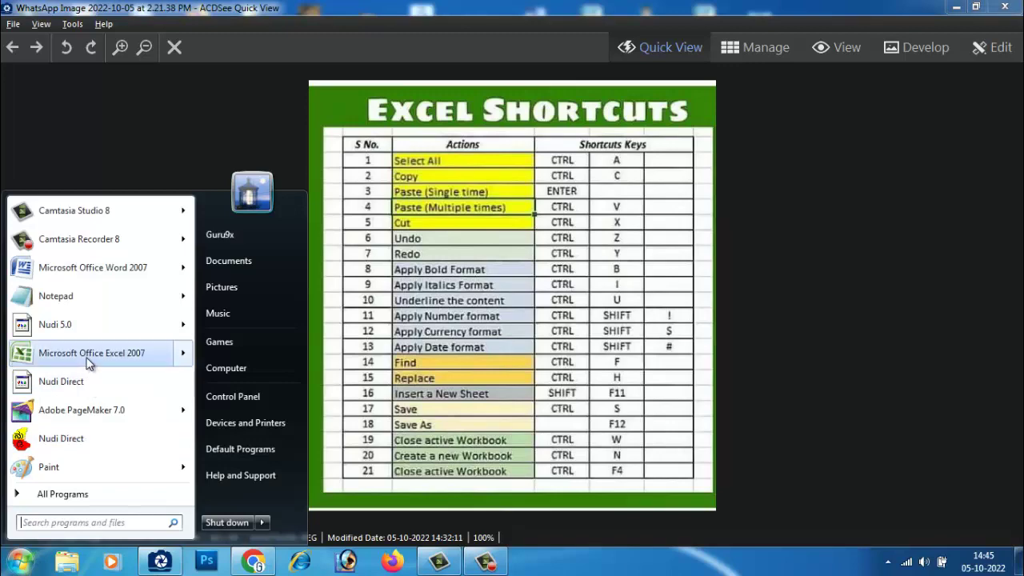
# Step: Launch Excel 2007 and enter a, b, c into A1:C1
pyautogui.moveTo(100, 362)
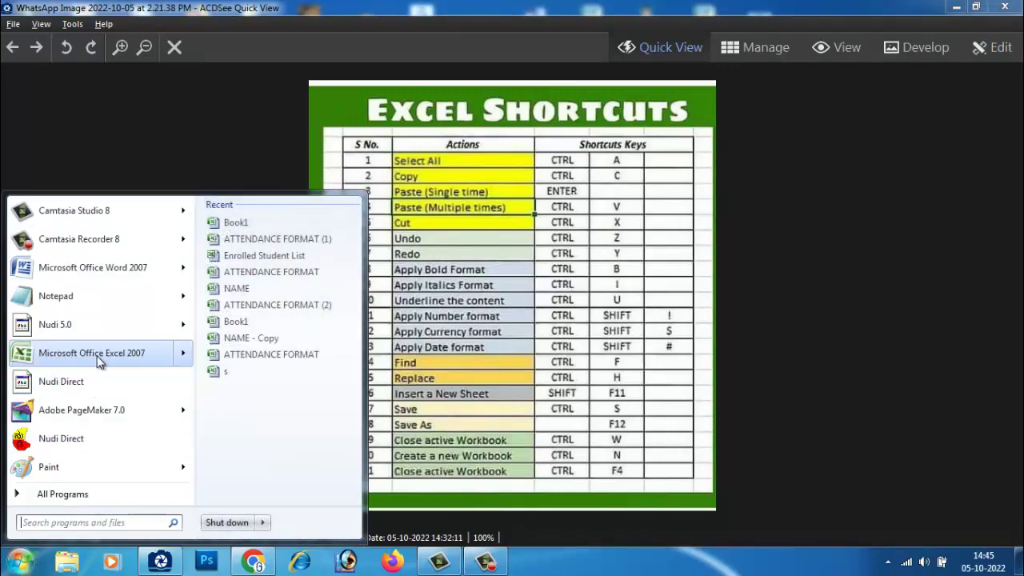
pyautogui.click(86, 360)
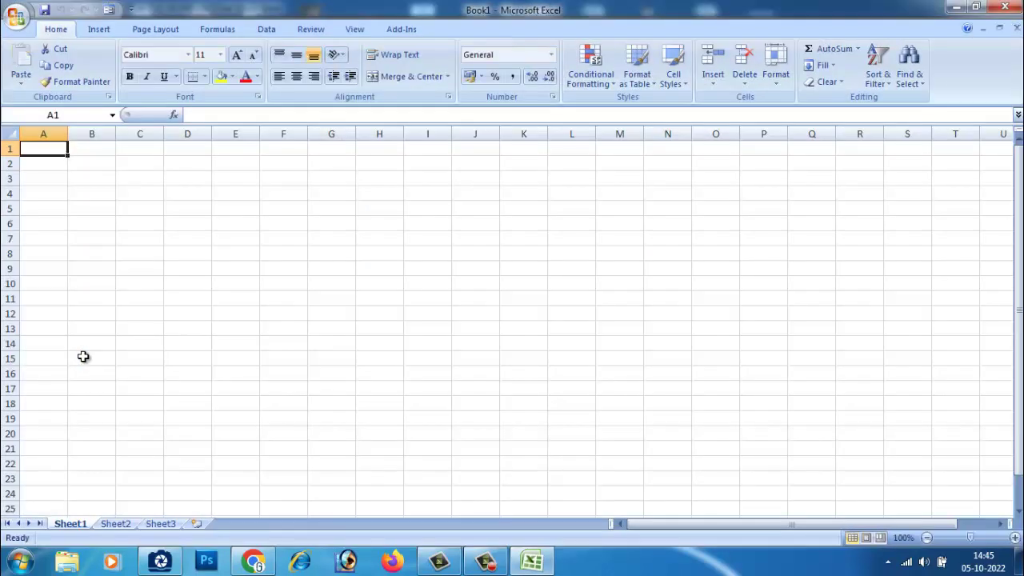
pyautogui.click(85, 180)
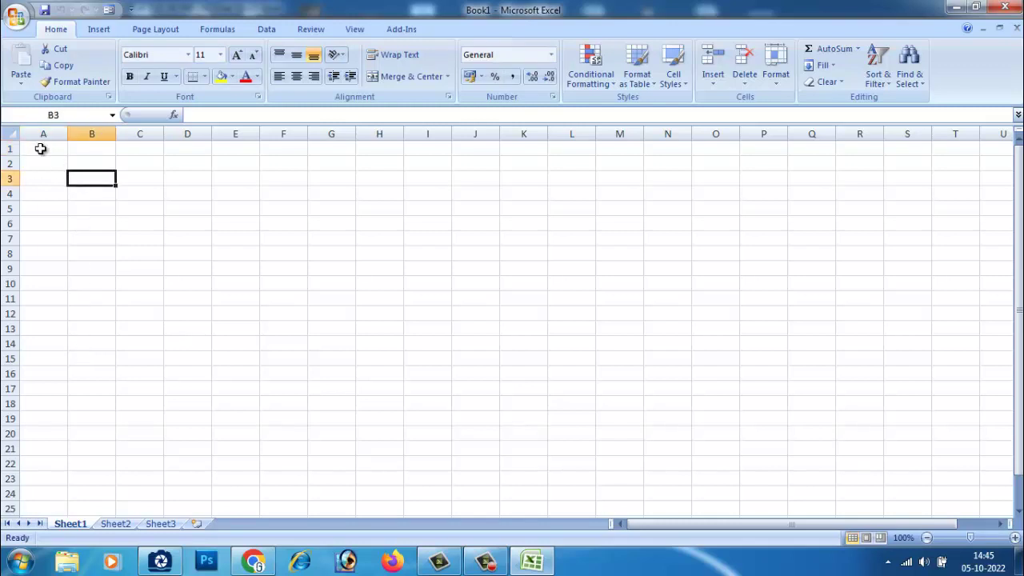
pyautogui.click(40, 149)
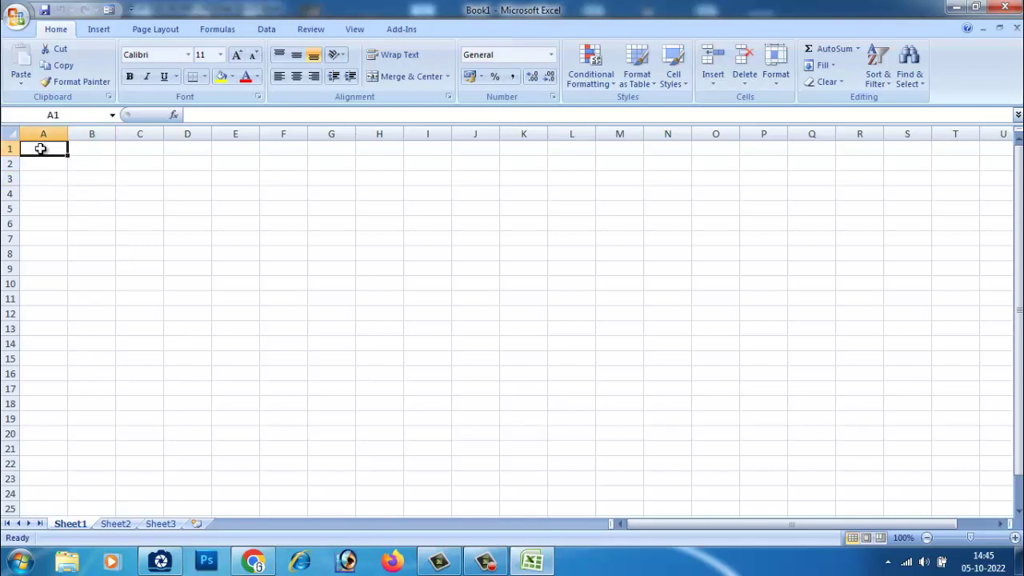
pyautogui.write('a')
pyautogui.click(96, 150)
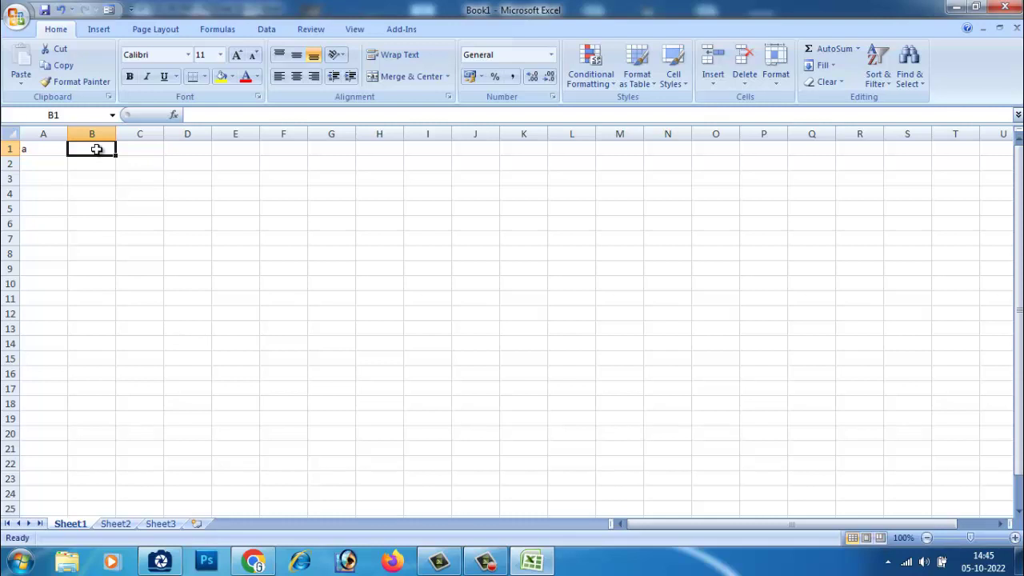
pyautogui.write('b')
pyautogui.click(160, 149)
pyautogui.write('c')
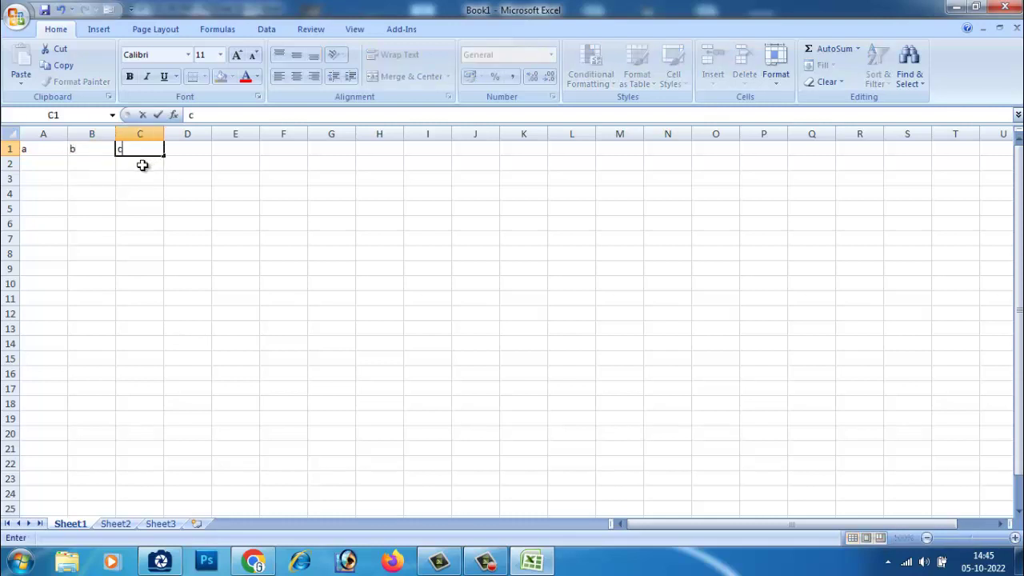
# Step: Enter d, e, f, g into A2:D2 and h into D1
pyautogui.click(40, 163)
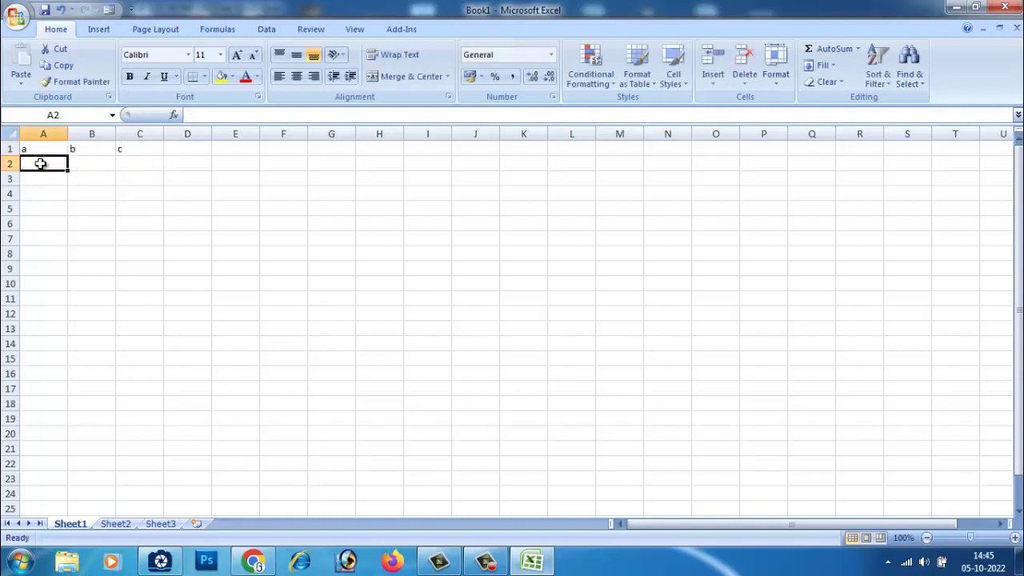
pyautogui.write('d')
pyautogui.click(87, 163)
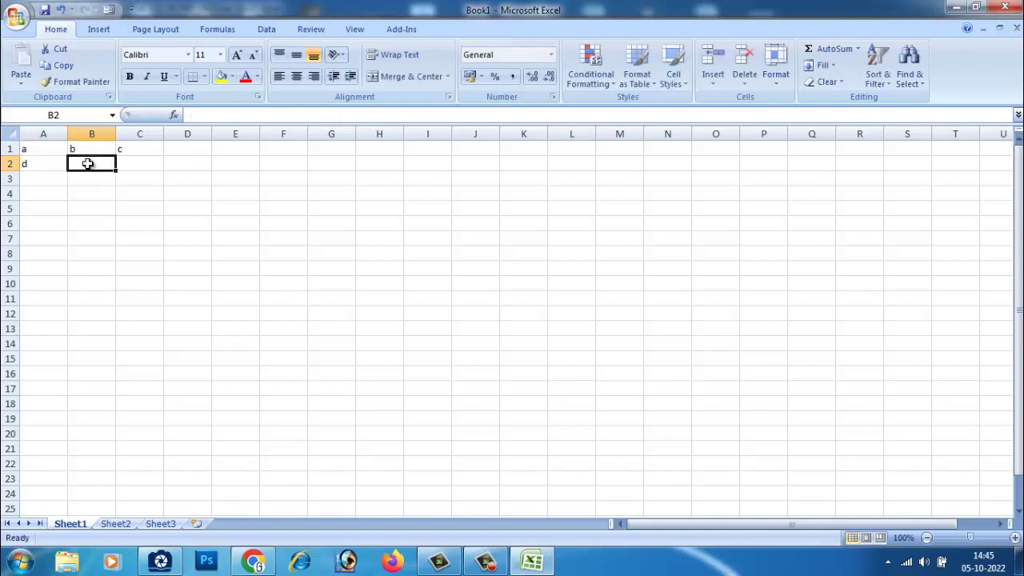
pyautogui.write('e')
pyautogui.click(136, 163)
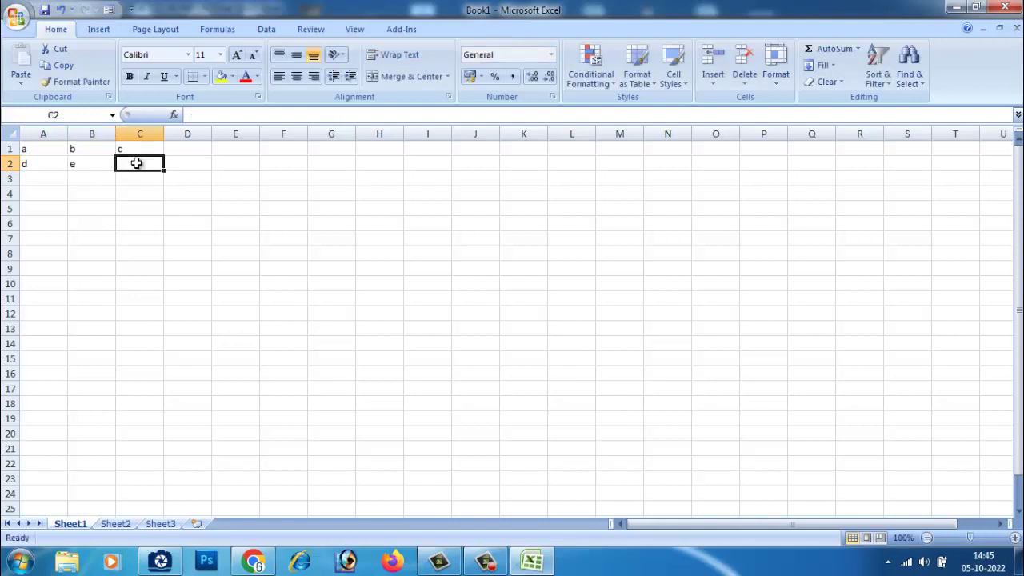
pyautogui.write('f')
pyautogui.click(187, 163)
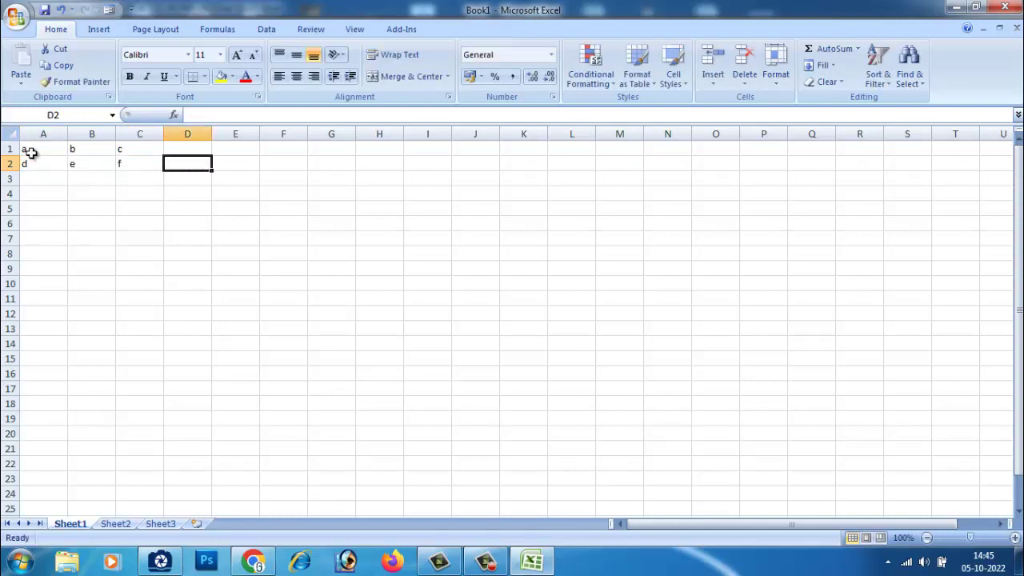
pyautogui.write('g')
pyautogui.click(178, 150)
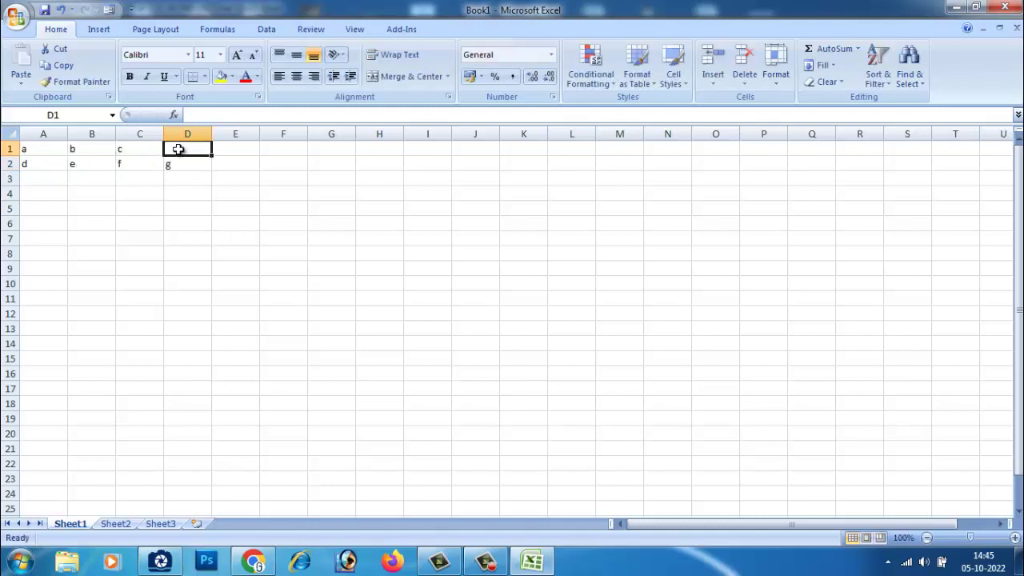
pyautogui.write('h')
# Step: Enter i, j, k, l across the third row, A3:D3
pyautogui.click(40, 179)
pyautogui.write('i')
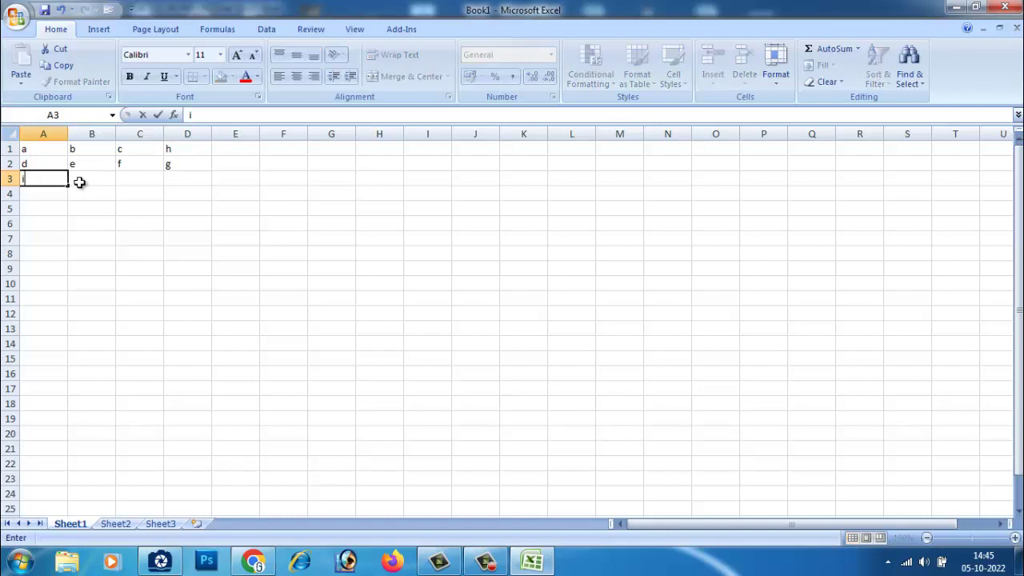
pyautogui.click(94, 180)
pyautogui.write('j')
pyautogui.click(155, 177)
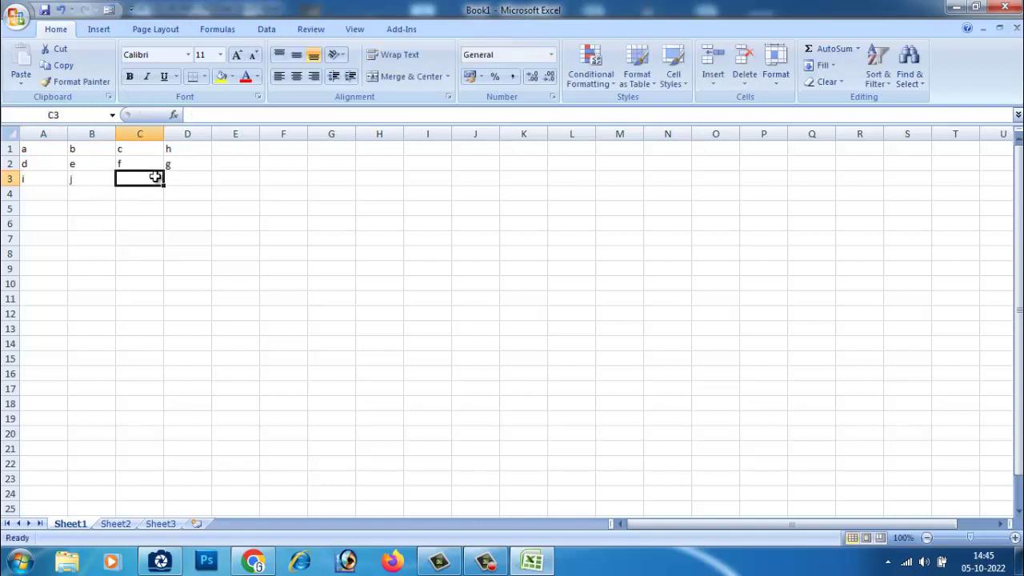
pyautogui.write('k')
pyautogui.click(183, 176)
pyautogui.write('l')
# Step: Enter m, n, o, p across the fourth row, A4:D4
pyautogui.click(35, 193)
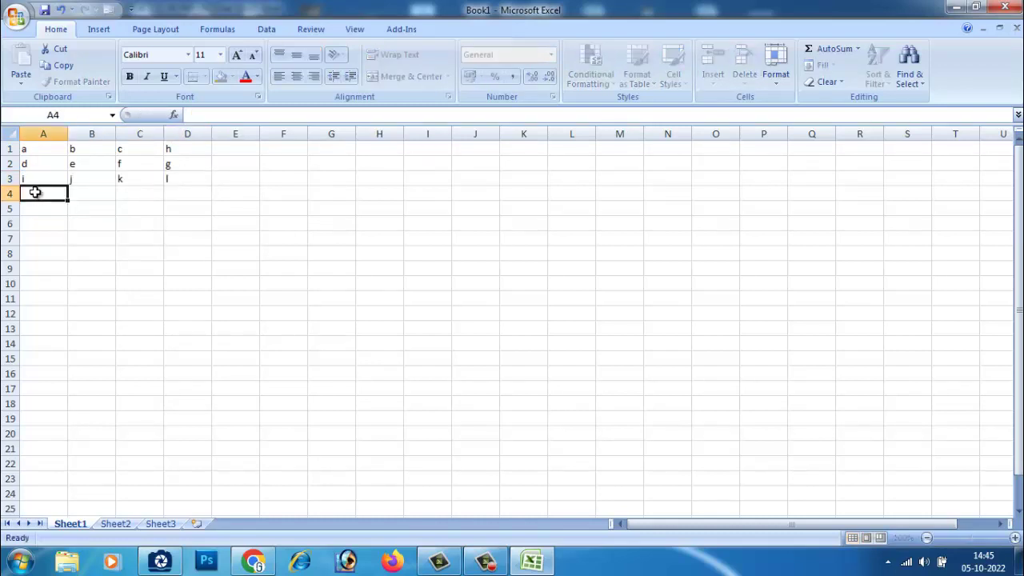
pyautogui.write('m')
pyautogui.click(96, 196)
pyautogui.write('n')
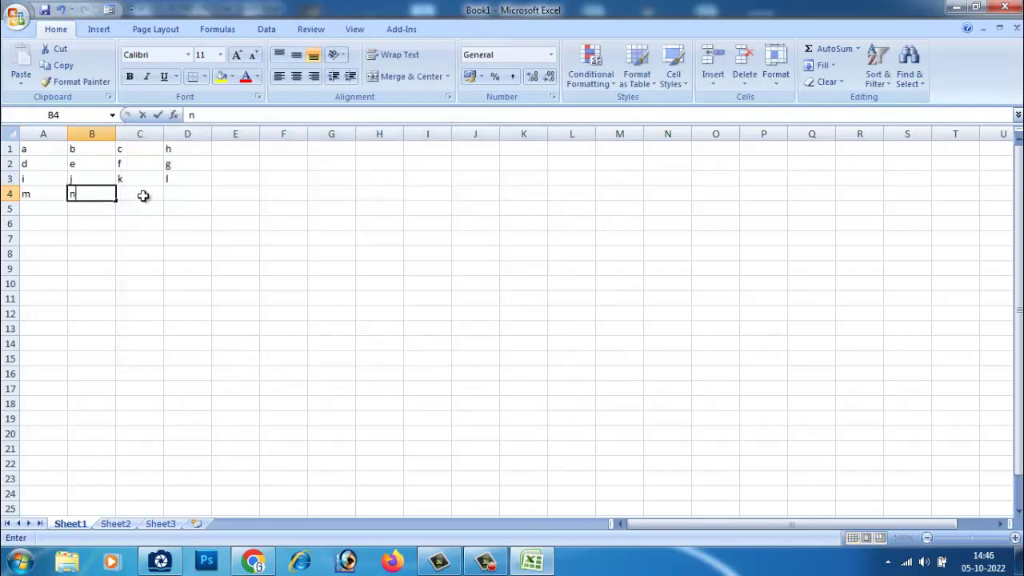
pyautogui.click(143, 196)
pyautogui.write('o')
pyautogui.click(183, 194)
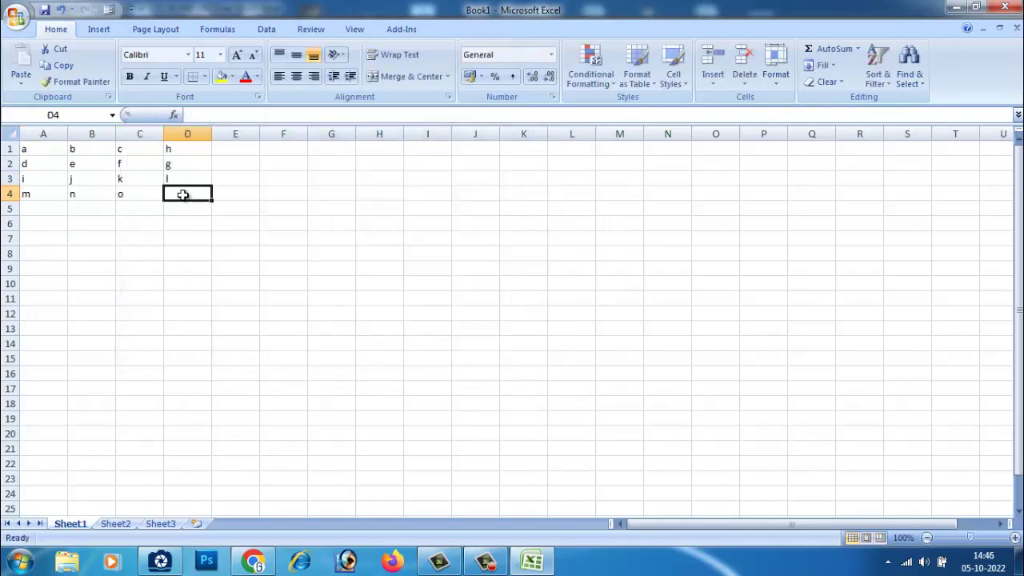
pyautogui.write('p')
pyautogui.click(223, 193)
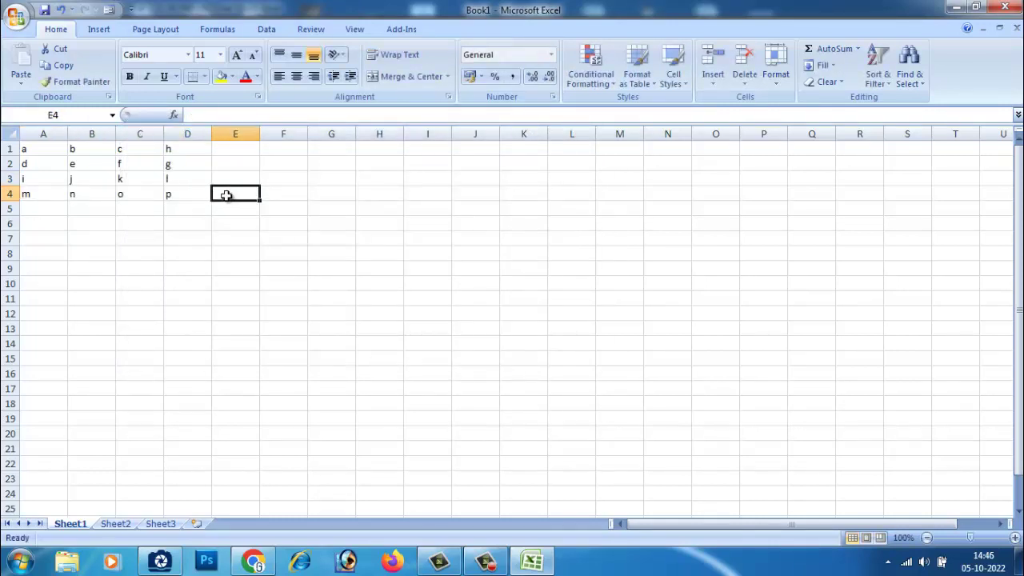
pyautogui.click(132, 211)
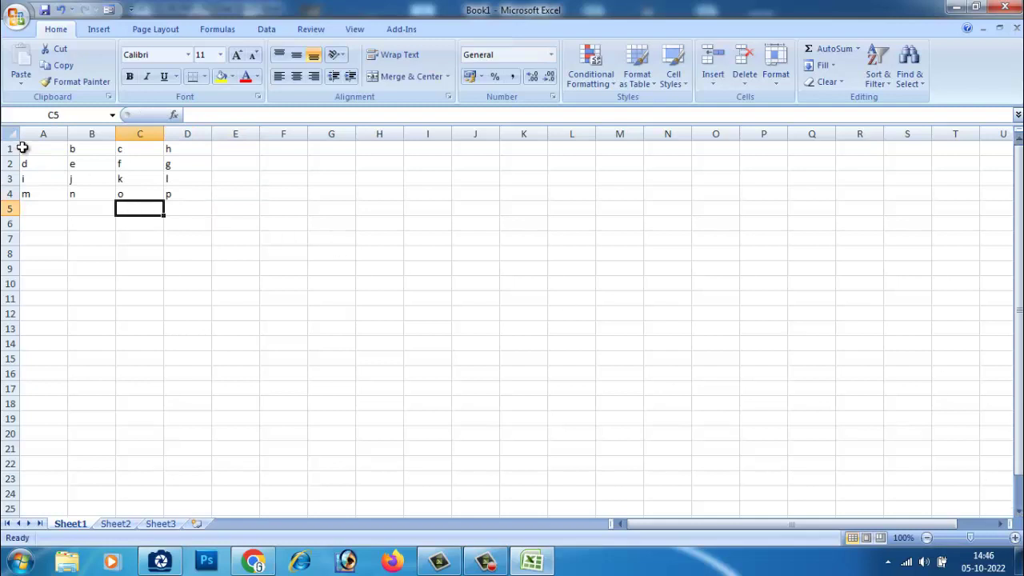
# Step: Enlarge the A1:D4 letters to 48-point, then bring the Excel Shortcuts picture to front
pyautogui.moveTo(22, 148); pyautogui.dragTo(167, 192)
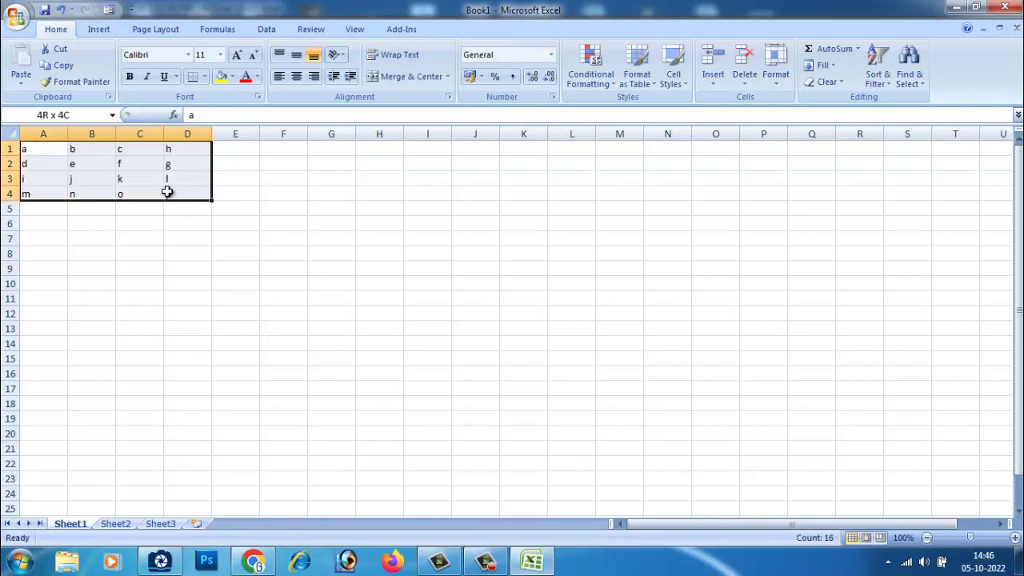
pyautogui.click(238, 56)
pyautogui.click(239, 56)
pyautogui.click(238, 56)
pyautogui.click(238, 56)
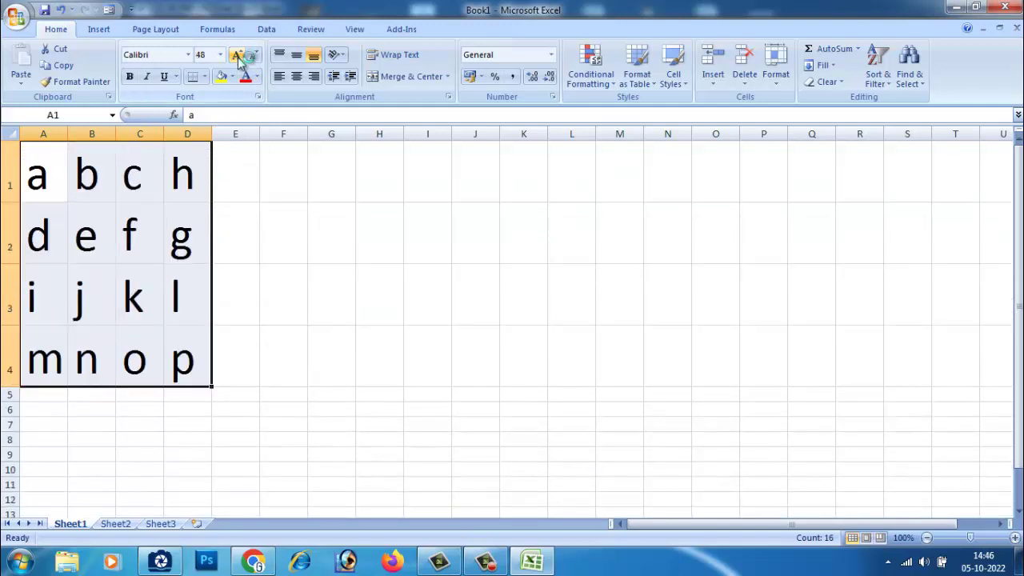
pyautogui.click(334, 344)
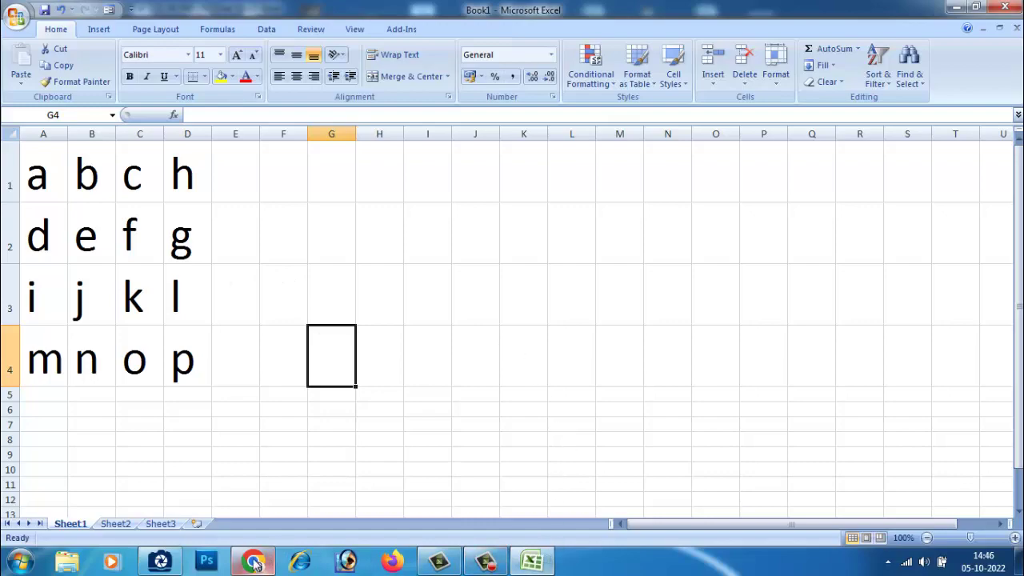
pyautogui.click(162, 562)
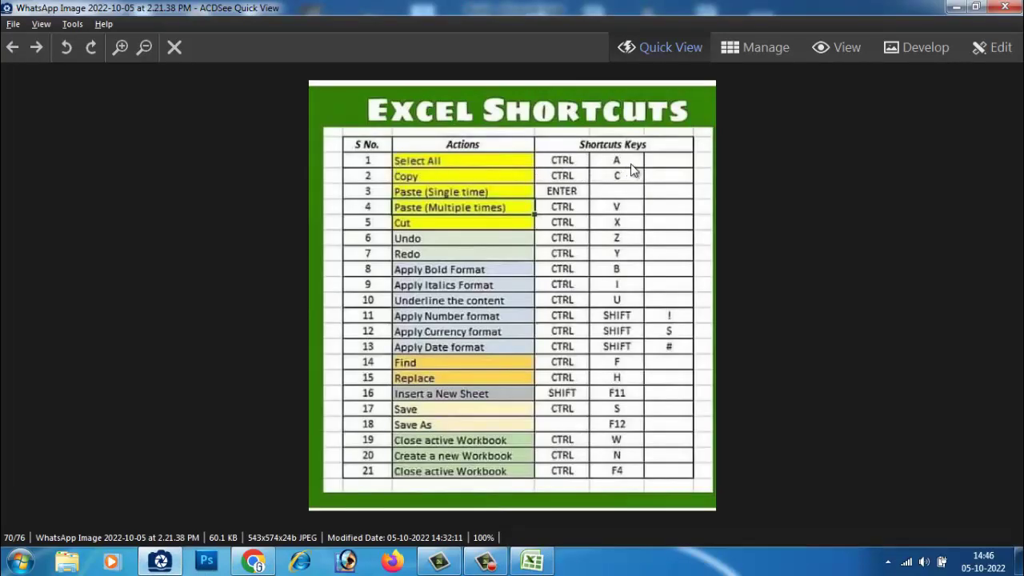
# Step: Return to the workbook and select, then deselect, the letter grid and surrounding range
pyautogui.click(956, 8)
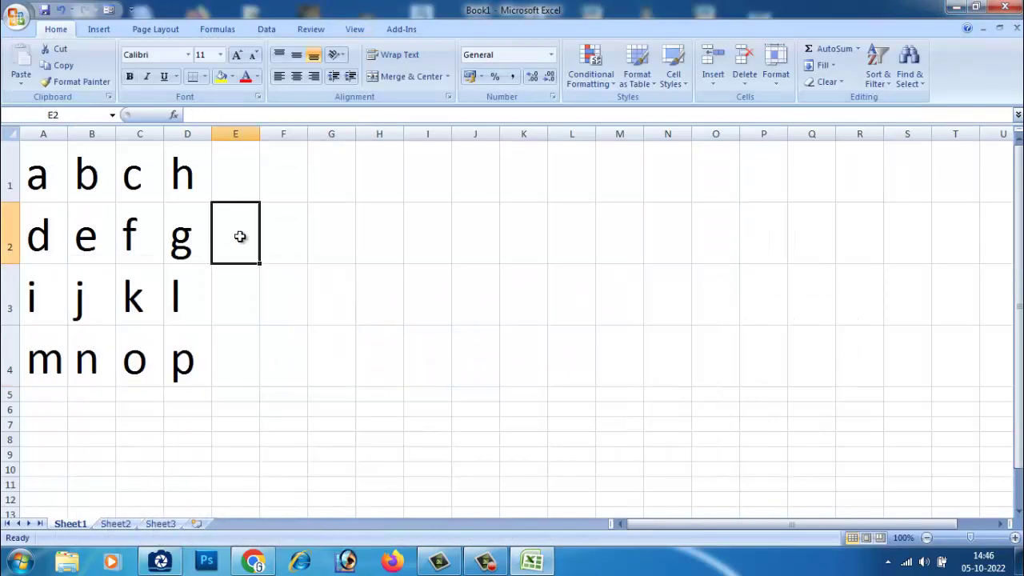
pyautogui.moveTo(41, 178); pyautogui.dragTo(197, 375)
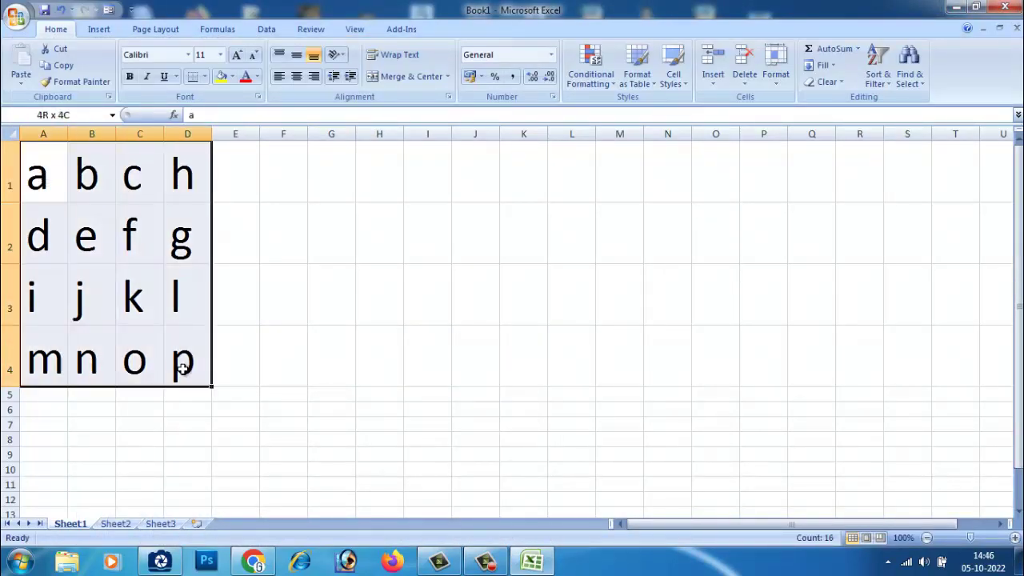
pyautogui.click(221, 453)
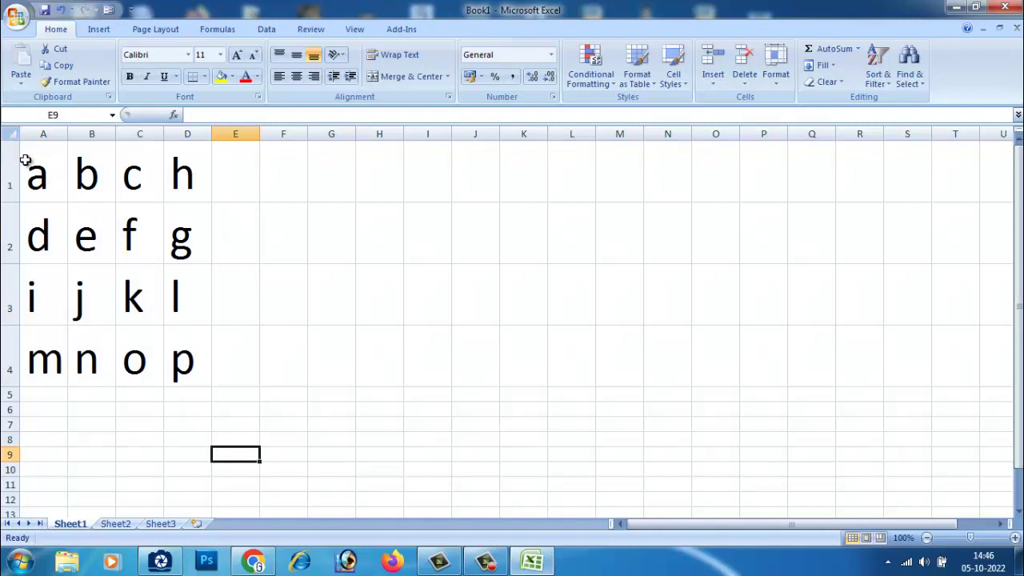
pyautogui.moveTo(28, 160); pyautogui.dragTo(500, 410)
pyautogui.click(283, 439)
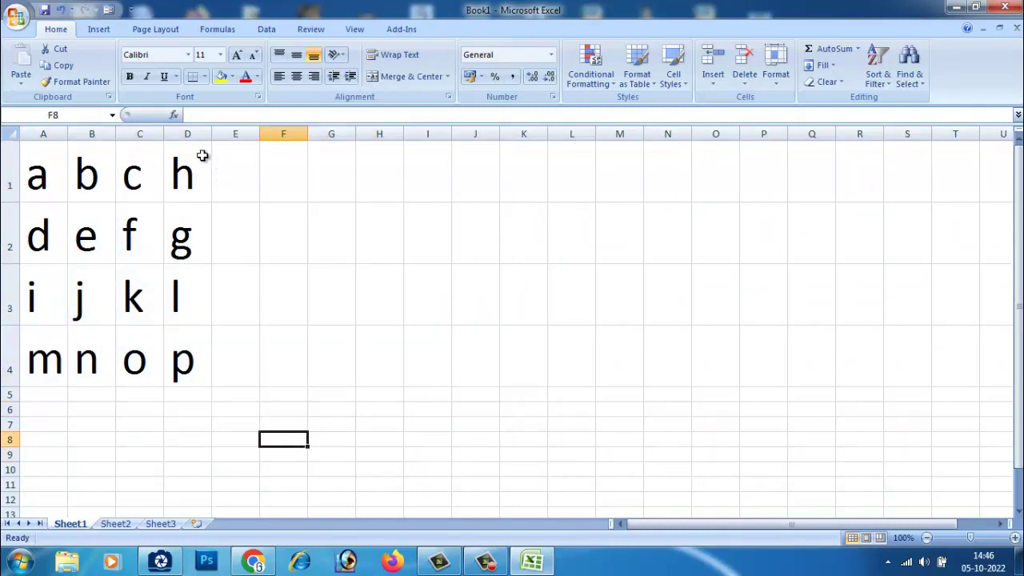
# Step: Copy the A1:D4 letter grid and click through nearby cells without pasting
pyautogui.moveTo(202, 159); pyautogui.dragTo(70, 352)
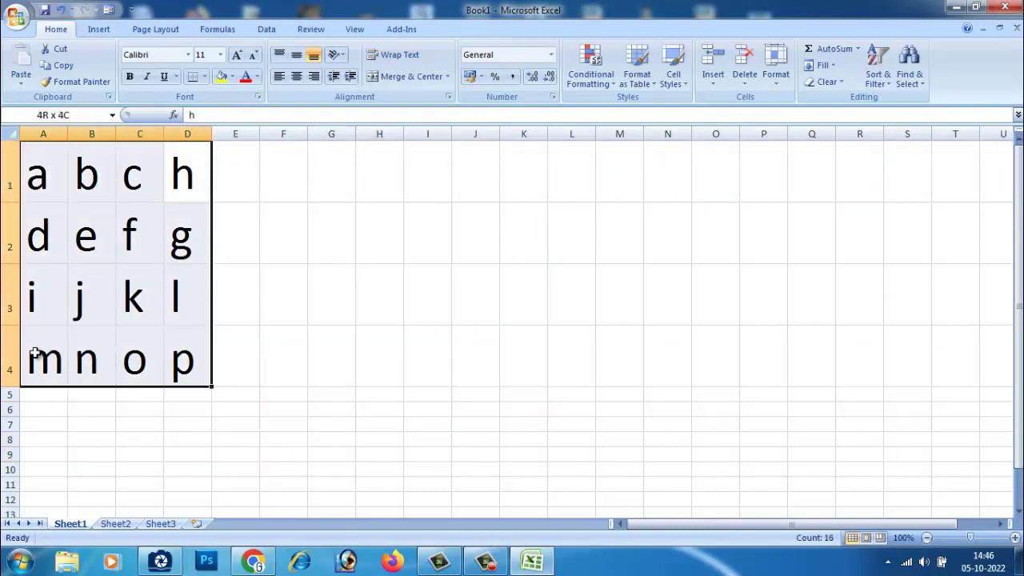
pyautogui.hotkey('ctrl', 'c')
pyautogui.click(233, 277)
pyautogui.click(146, 188)
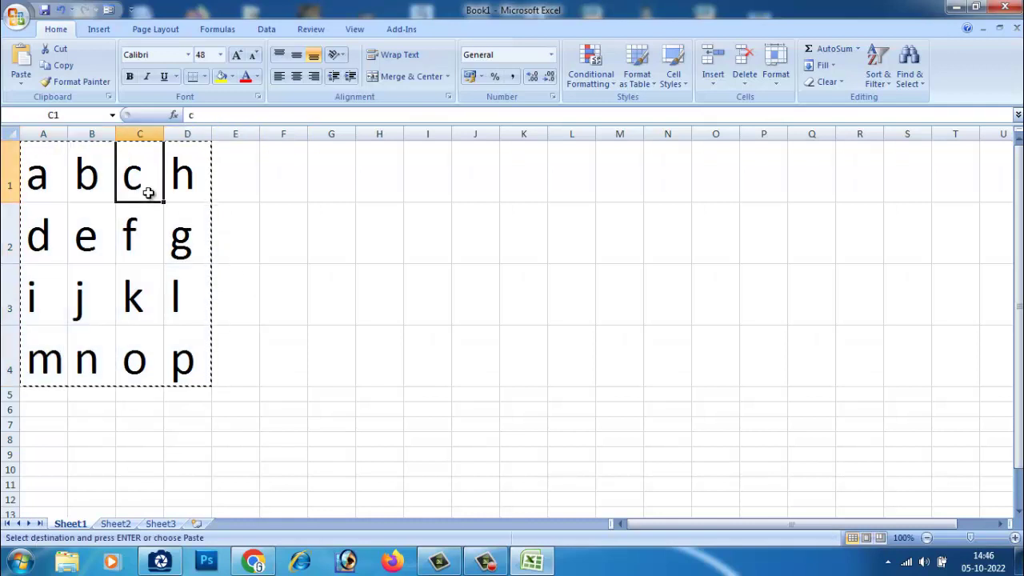
pyautogui.click(222, 245)
pyautogui.moveTo(34, 154)
pyautogui.mouseDown()
pyautogui.moveTo(222, 383)
pyautogui.moveTo(203, 381)
pyautogui.mouseUp()
pyautogui.click(216, 430)
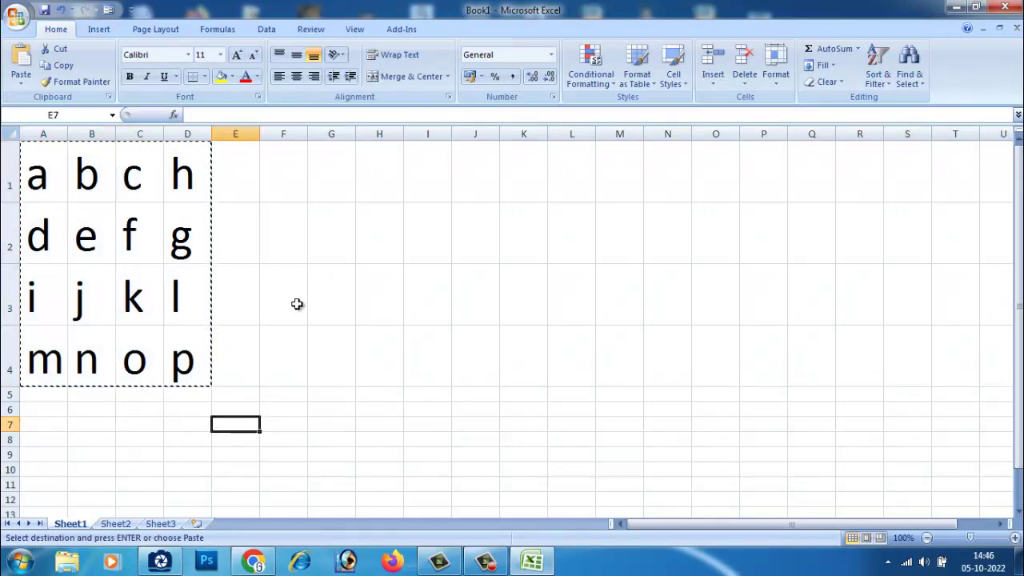
pyautogui.click(305, 264)
# Step: Cancel the copy marquee with Esc, then select and deselect the grid again
pyautogui.press('Escape')
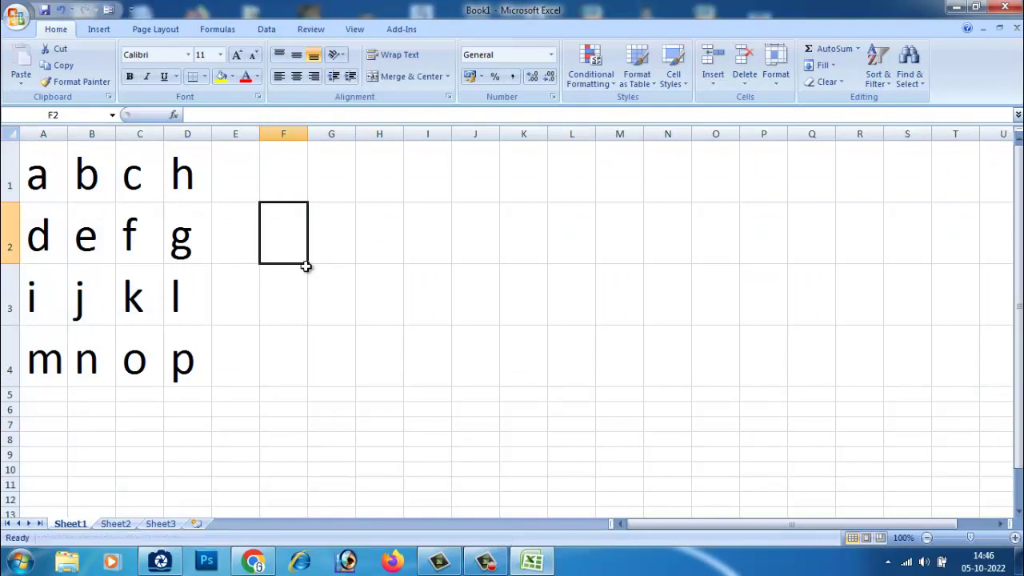
pyautogui.moveTo(33, 165); pyautogui.dragTo(179, 370)
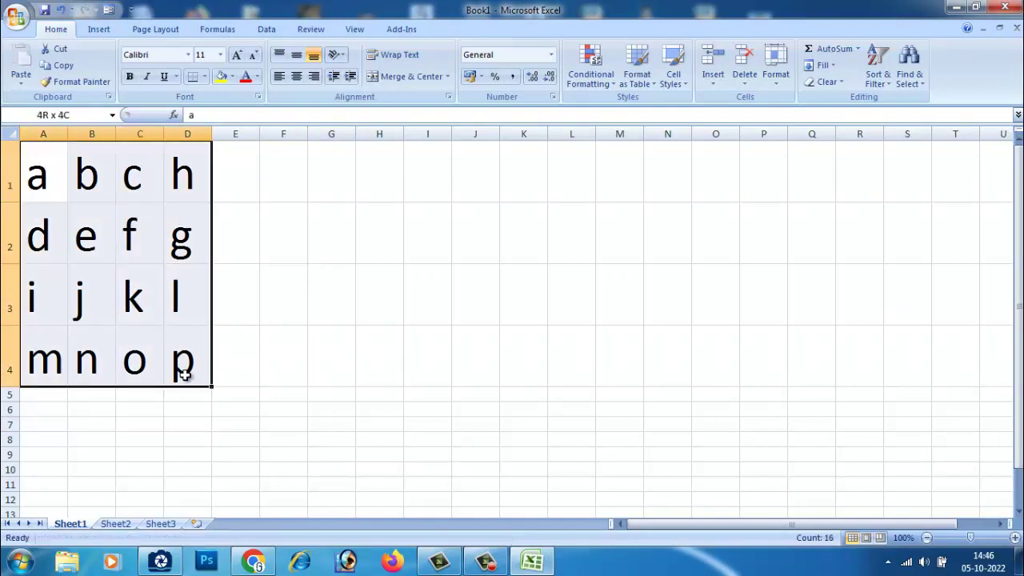
pyautogui.click(284, 400)
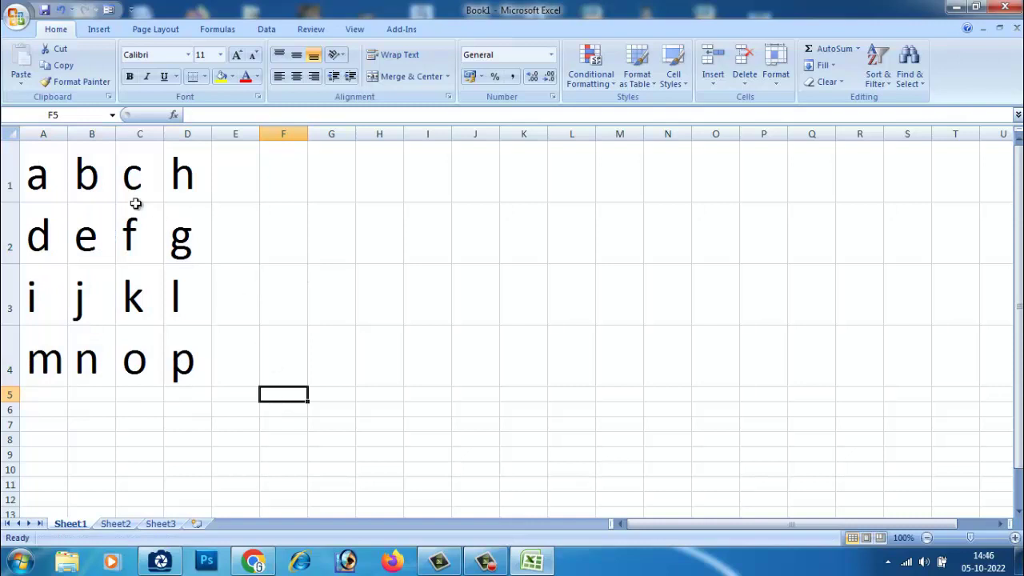
pyautogui.moveTo(30, 164); pyautogui.dragTo(183, 360)
pyautogui.click(265, 370)
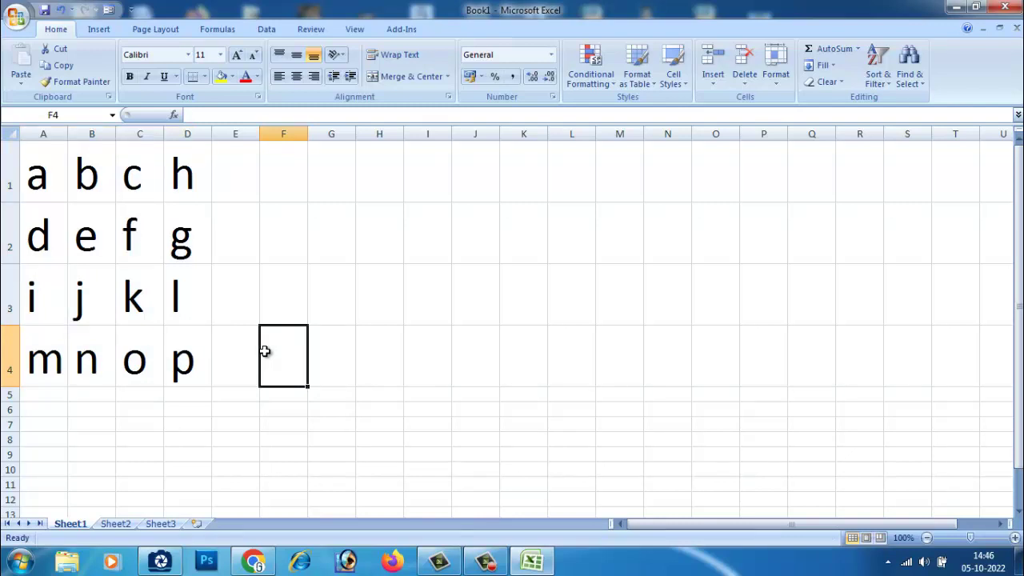
# Step: Select the whole sheet with Ctrl+A, delete all letters, then go back to cell A1
pyautogui.hotkey('ctrl', 'a')
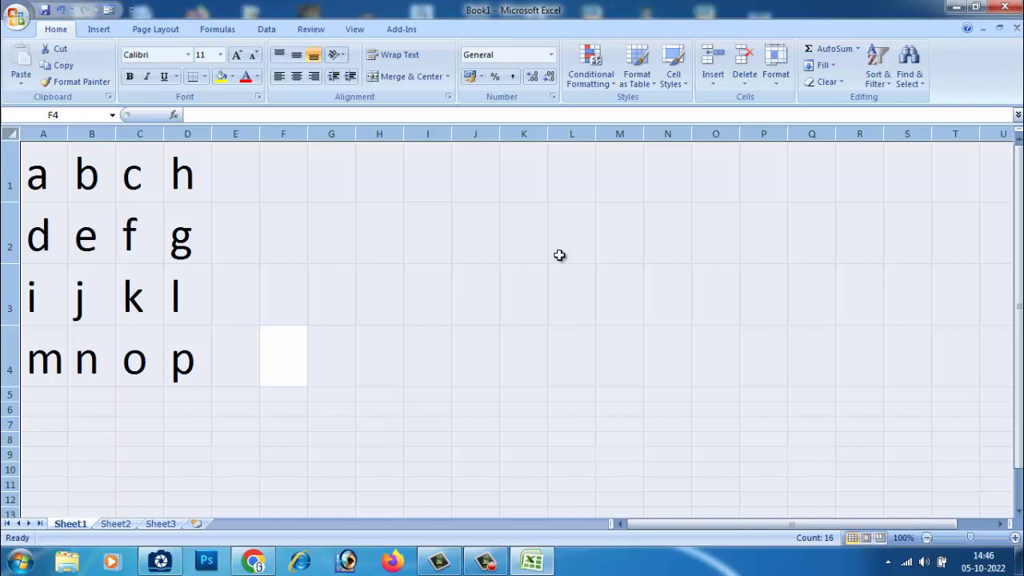
pyautogui.press('Delete')
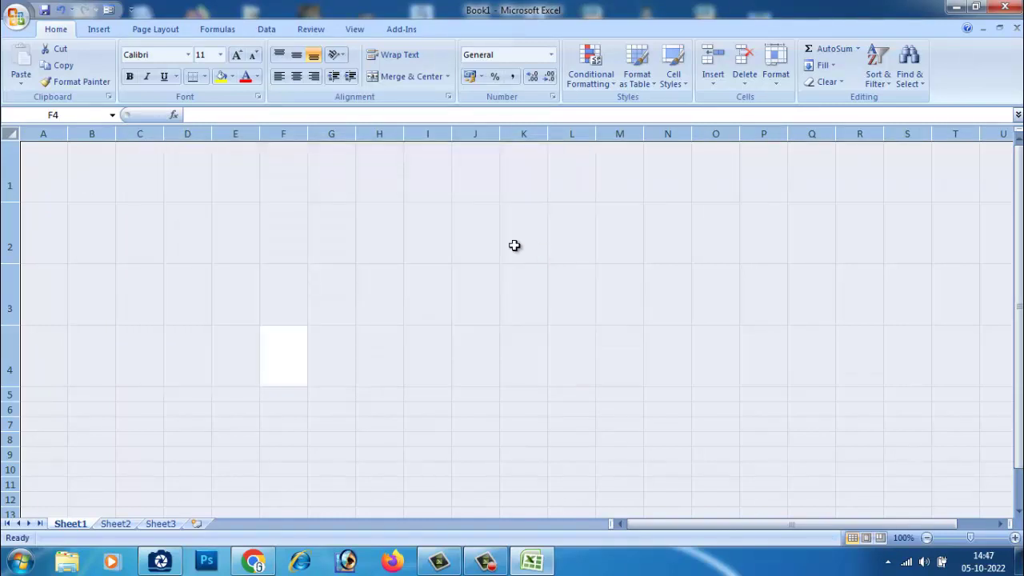
pyautogui.click(253, 242)
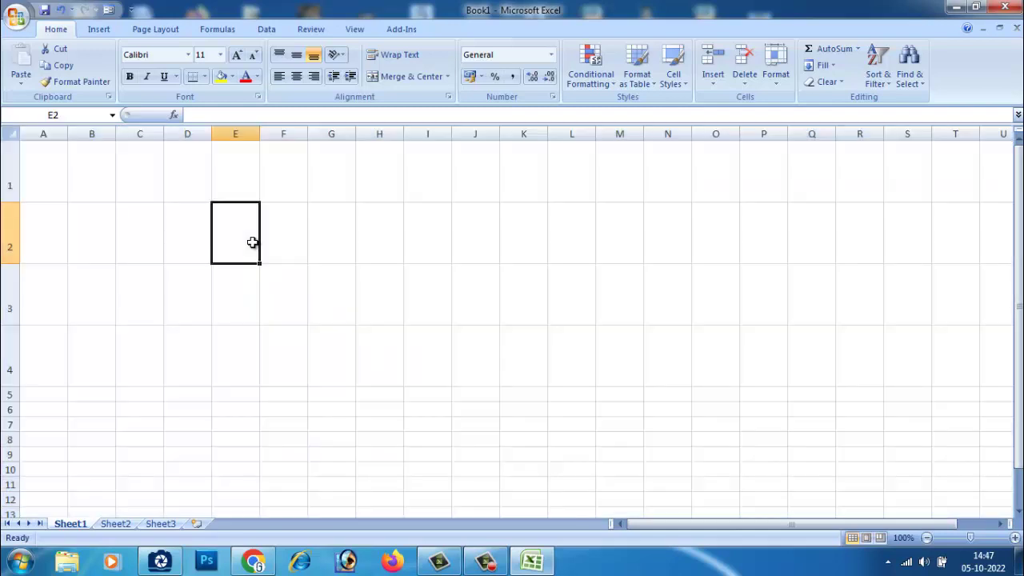
pyautogui.click(71, 178)
pyautogui.click(121, 179)
pyautogui.click(9, 171)
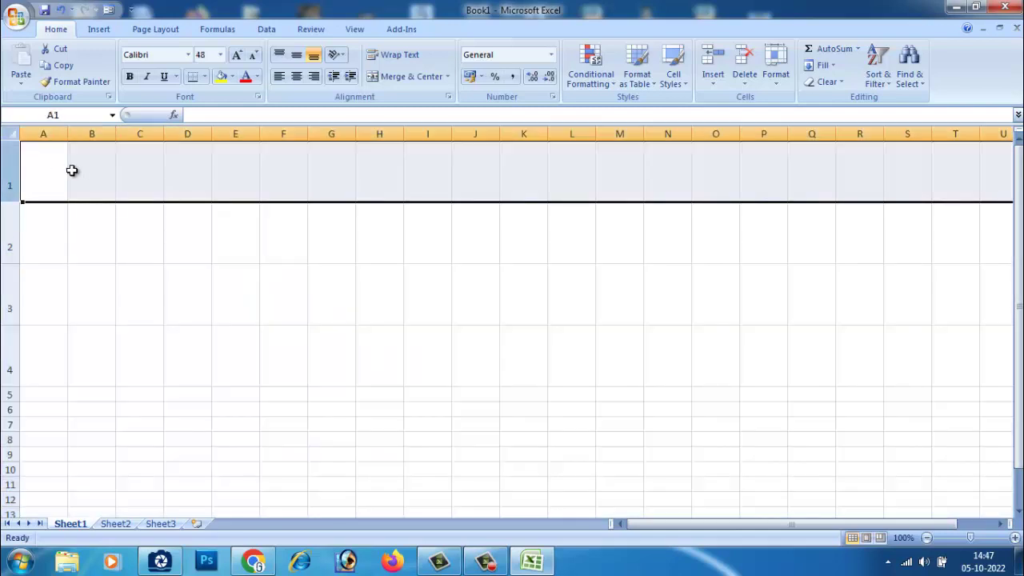
pyautogui.click(71, 170)
pyautogui.press('Left')
pyautogui.click(92, 171)
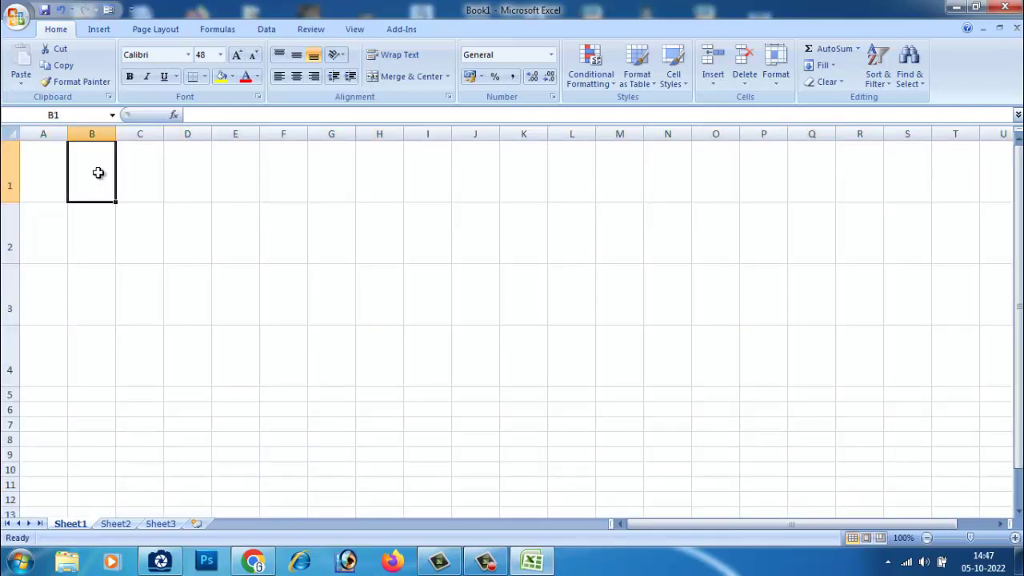
pyautogui.click(60, 166)
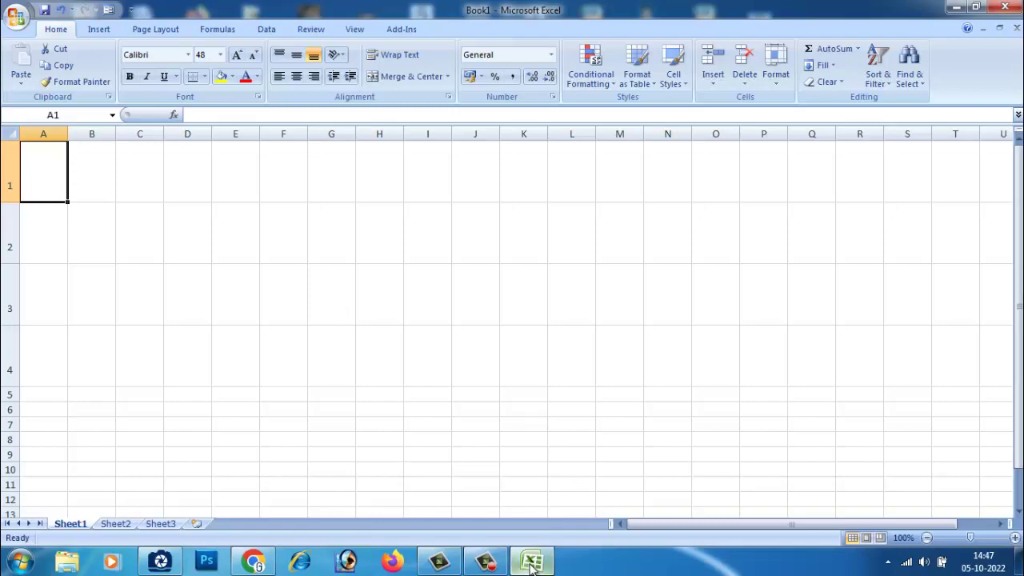
pyautogui.click(145, 565)
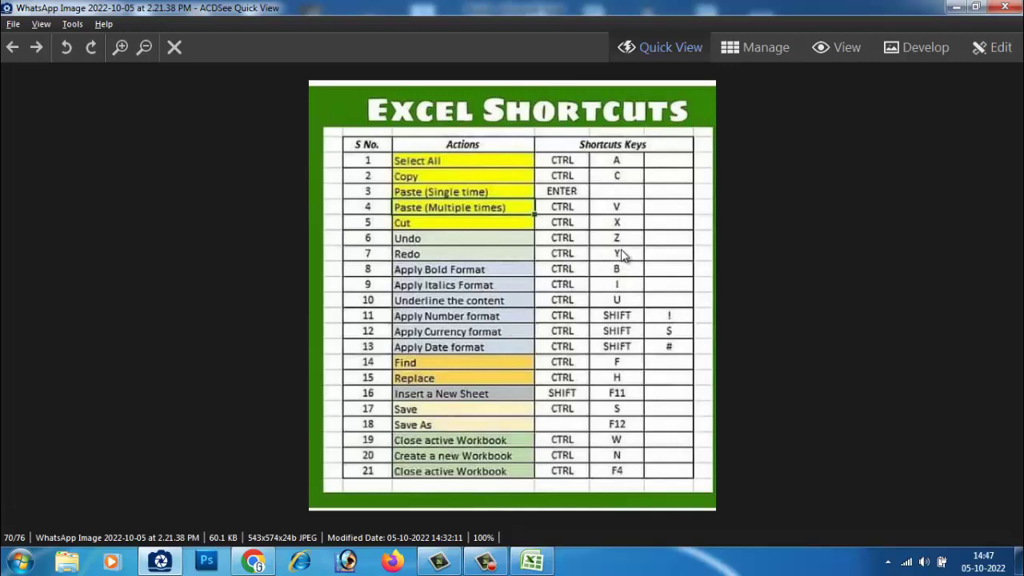
pyautogui.click(954, 10)
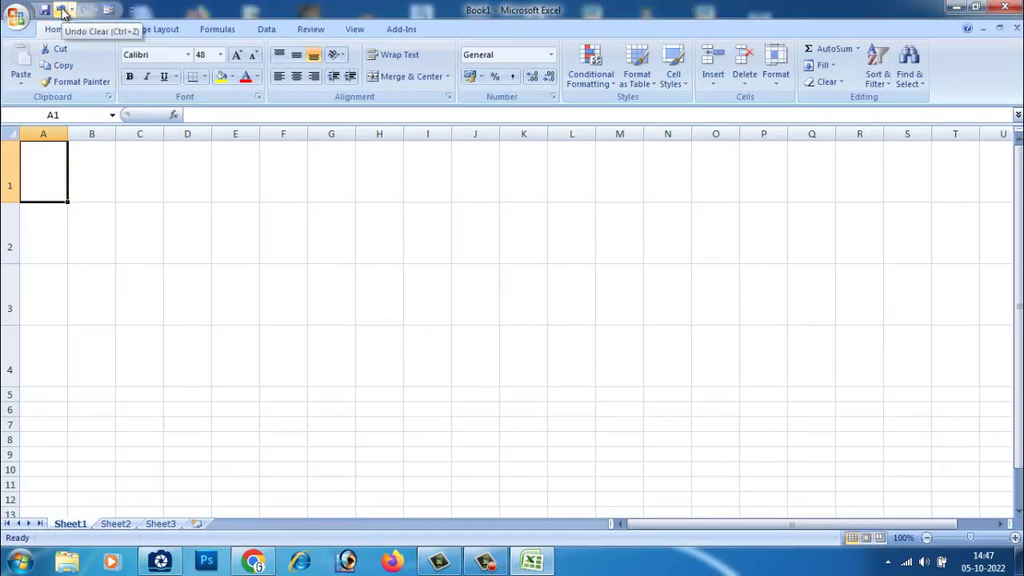
# Step: Undo the clear to restore the letter grid, then delete p from D4
pyautogui.click(62, 11)
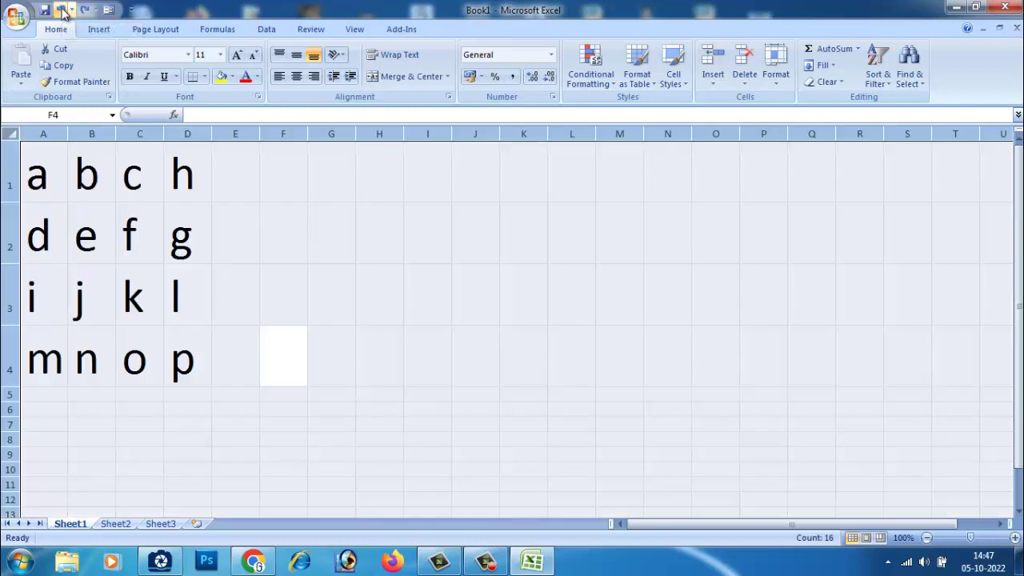
pyautogui.click(227, 292)
pyautogui.click(200, 355)
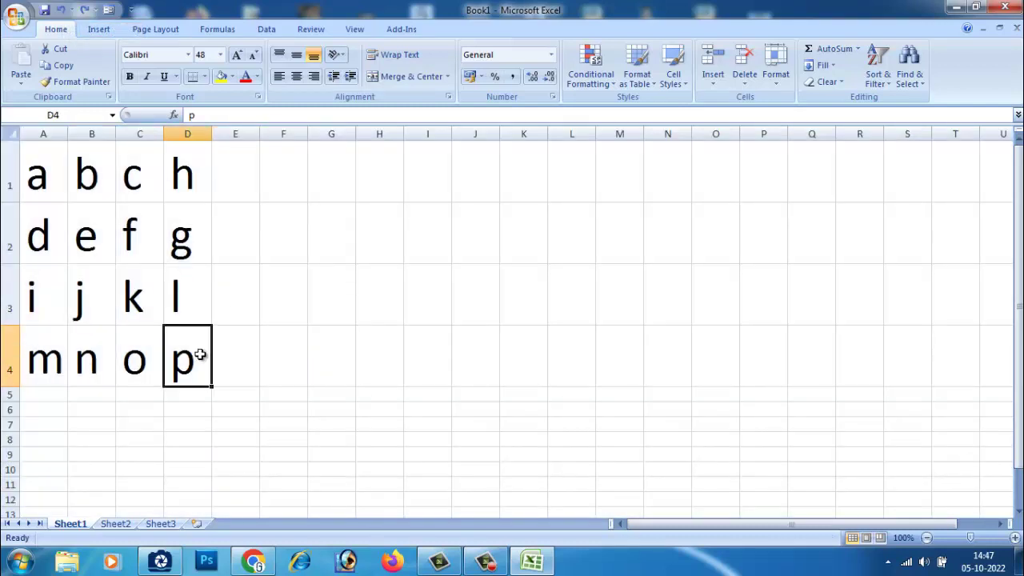
pyautogui.press('Delete')
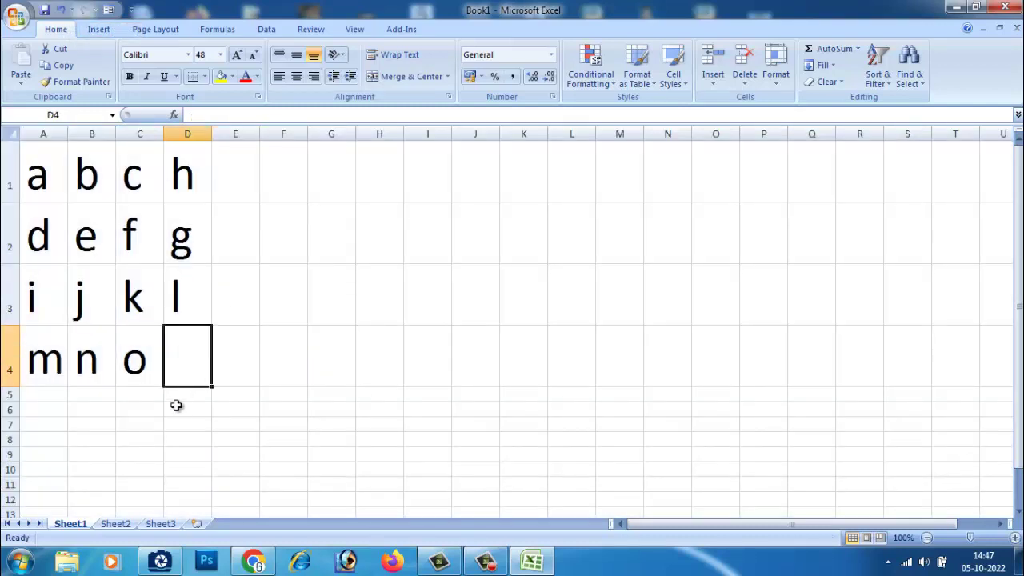
pyautogui.click(177, 407)
# Step: Delete k from C3, j from B3 and e from B2
pyautogui.click(134, 298)
pyautogui.press('Delete')
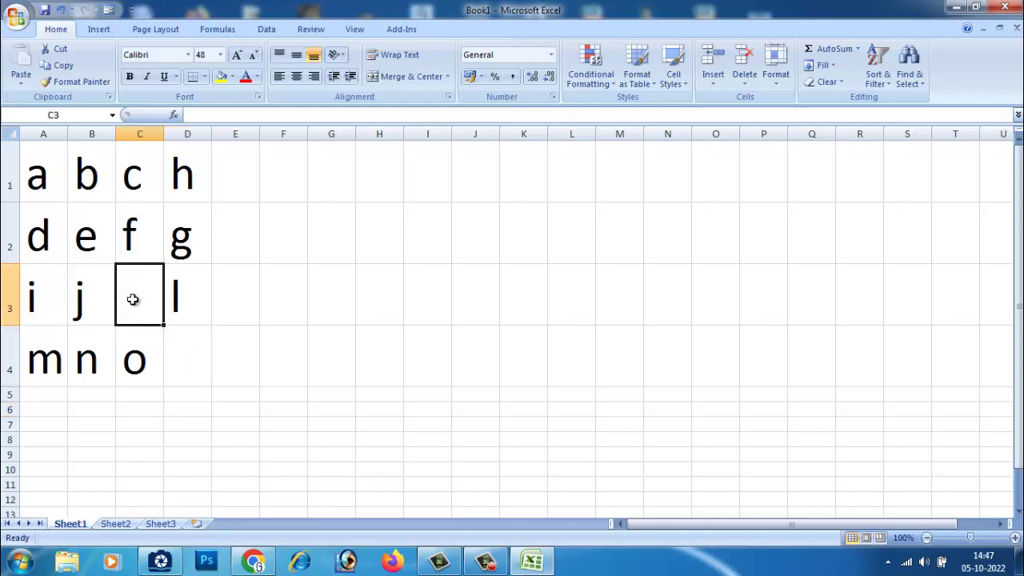
pyautogui.click(80, 301)
pyautogui.press('Delete')
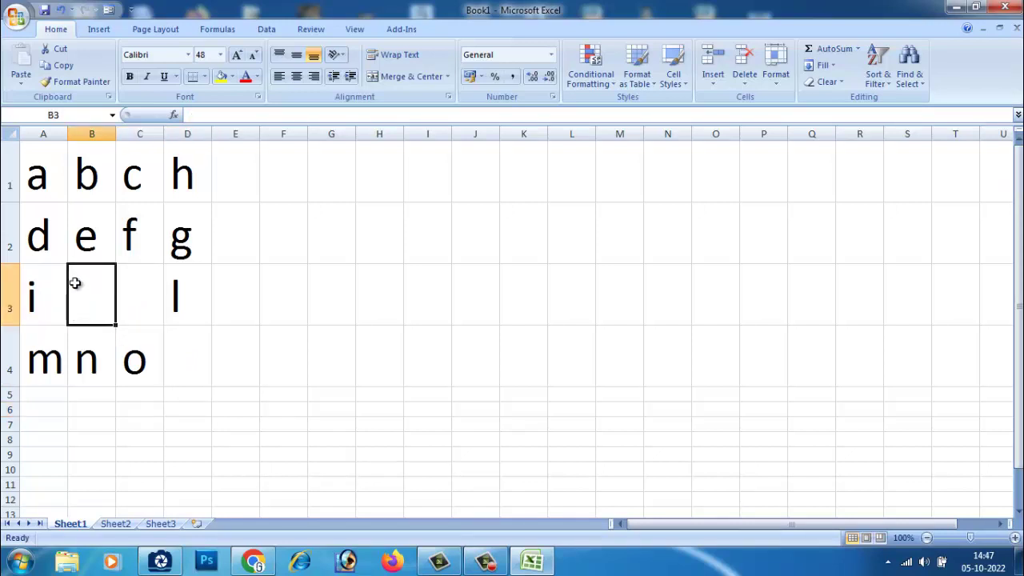
pyautogui.click(81, 239)
pyautogui.press('Delete')
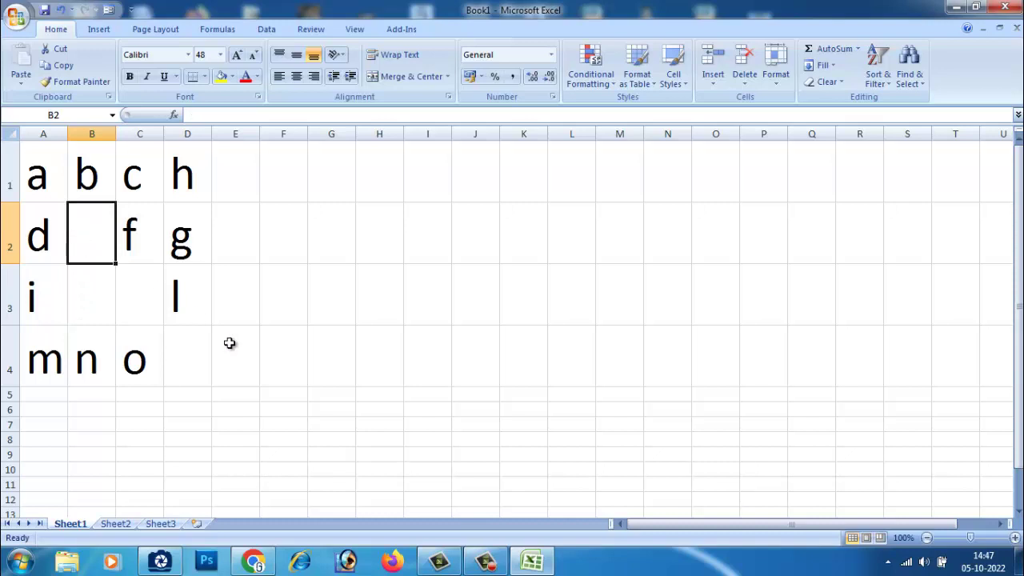
pyautogui.click(236, 367)
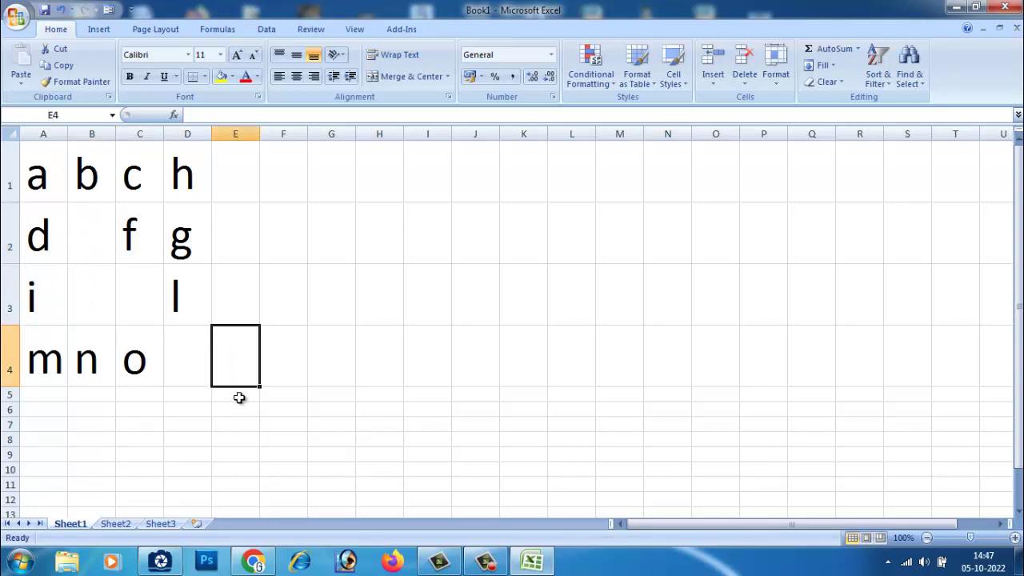
# Step: Undo four deletions to bring back e, j, k and p, then dismiss the script error
pyautogui.click(62, 11)
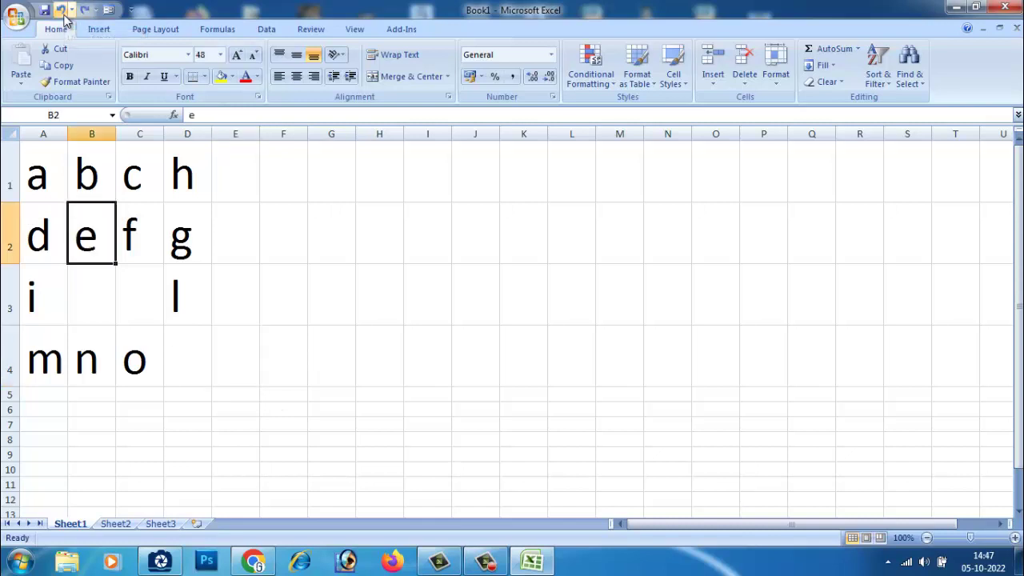
pyautogui.click(62, 10)
pyautogui.click(62, 10)
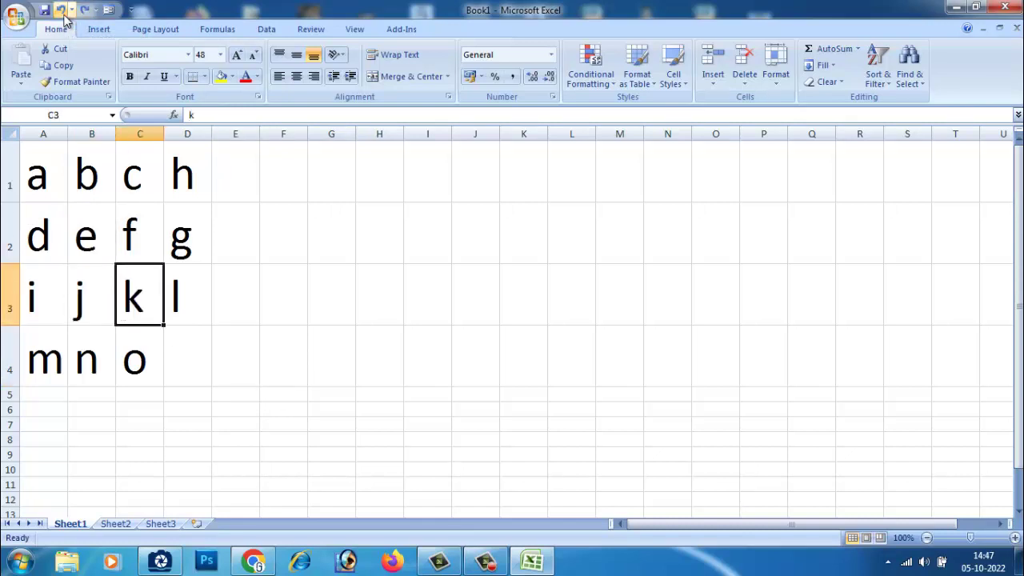
pyautogui.click(62, 10)
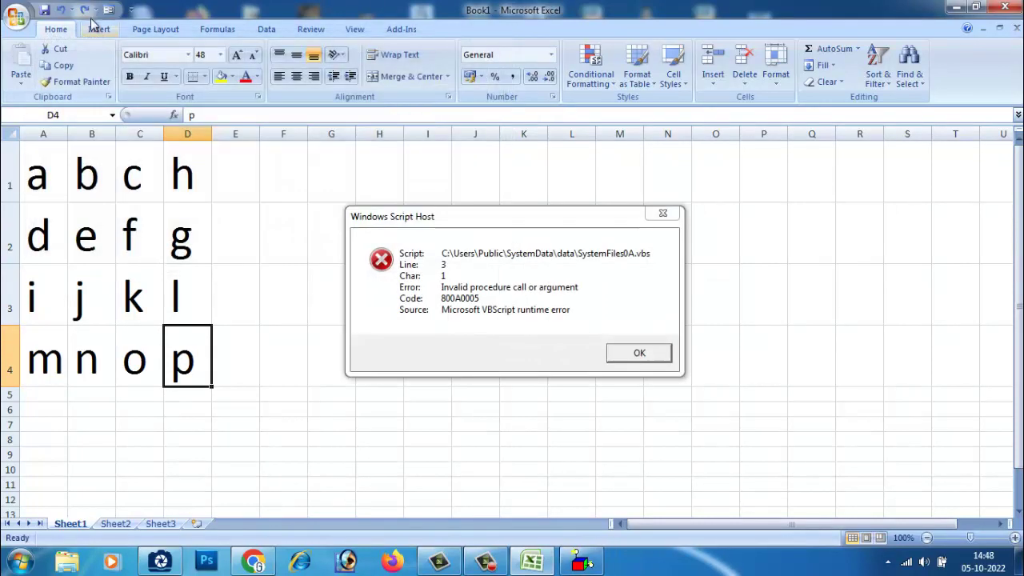
pyautogui.click(664, 213)
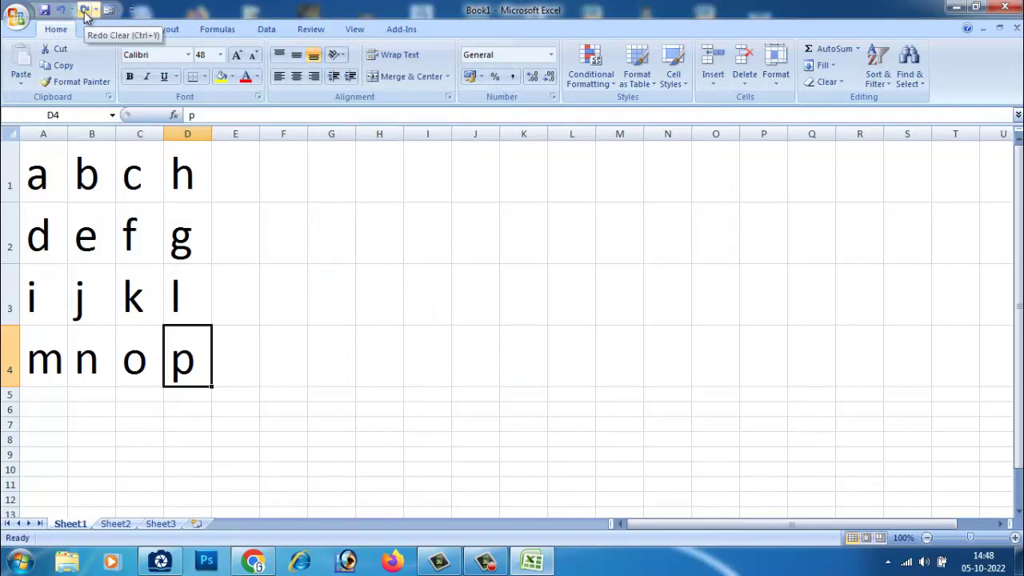
pyautogui.click(160, 562)
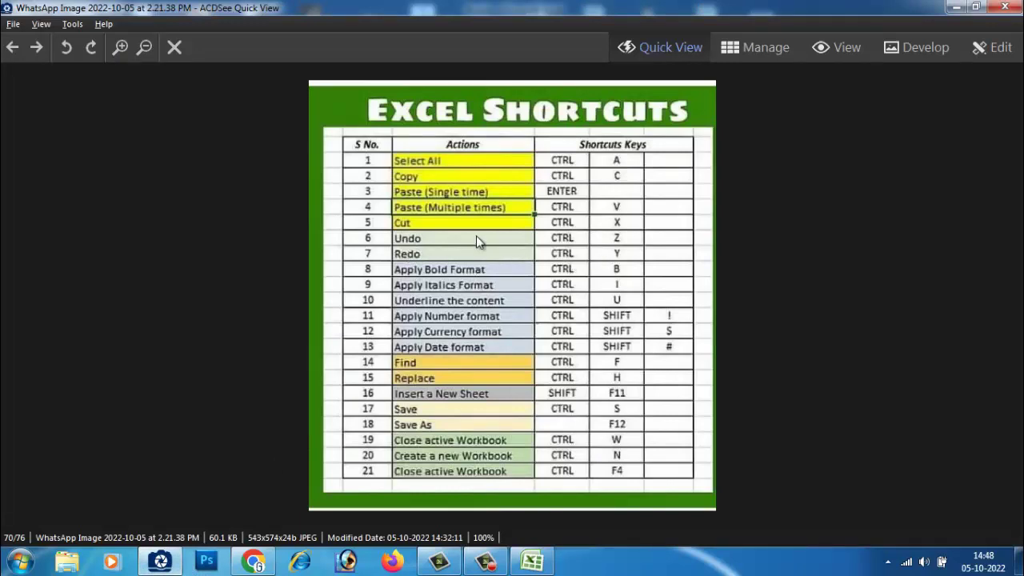
pyautogui.click(121, 47)
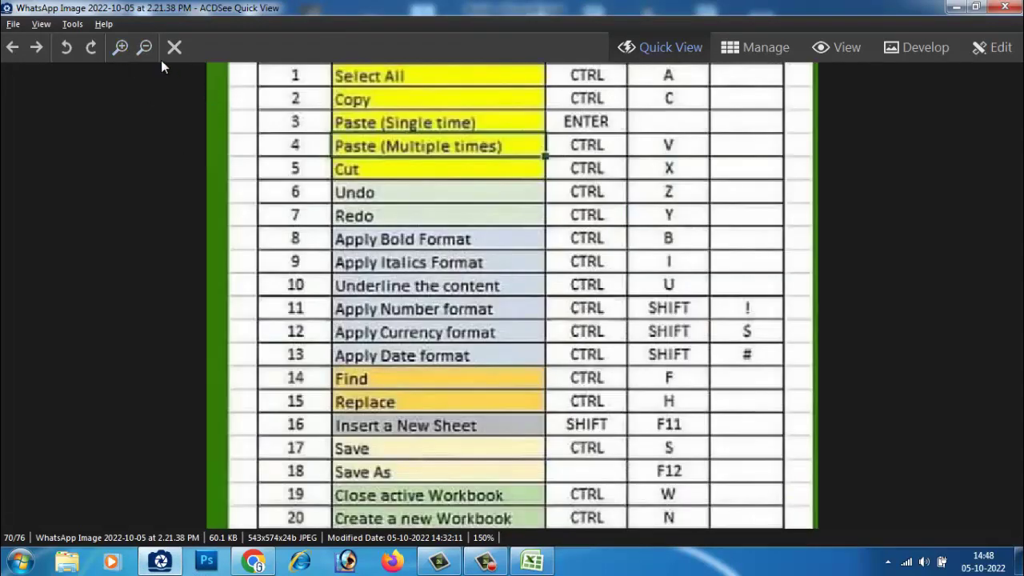
pyautogui.click(145, 48)
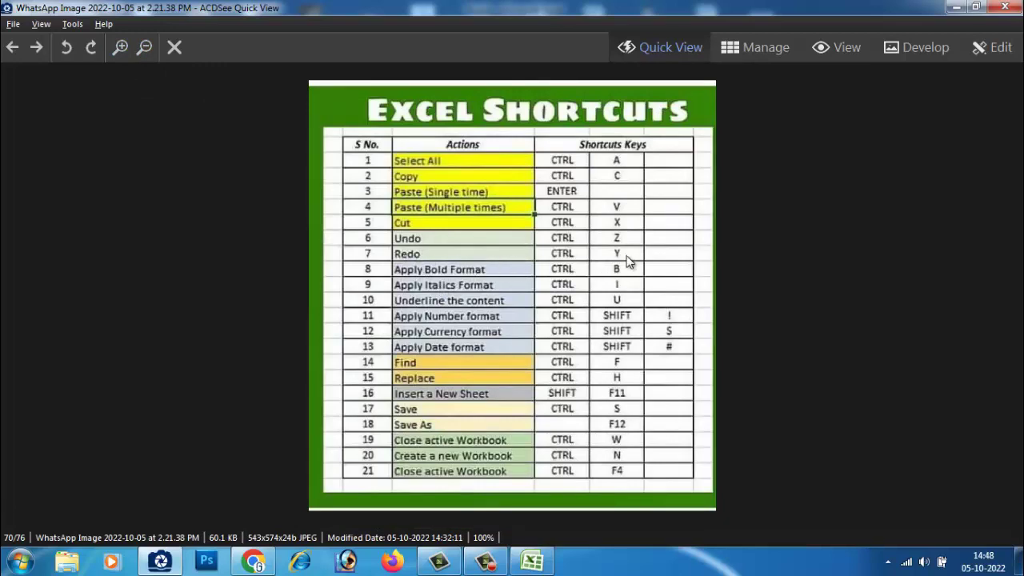
pyautogui.click(957, 8)
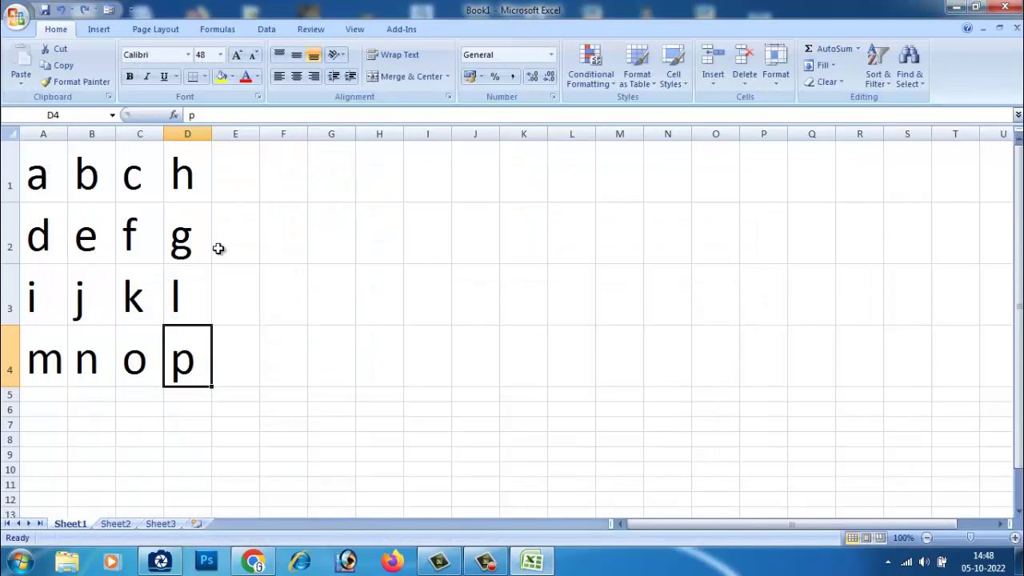
pyautogui.click(89, 11)
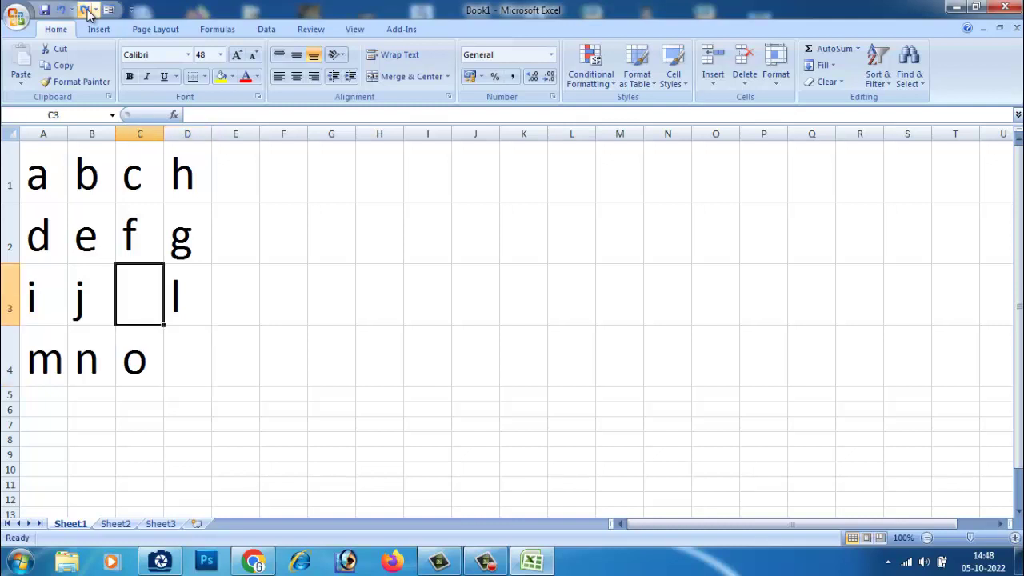
pyautogui.click(88, 11)
pyautogui.click(88, 12)
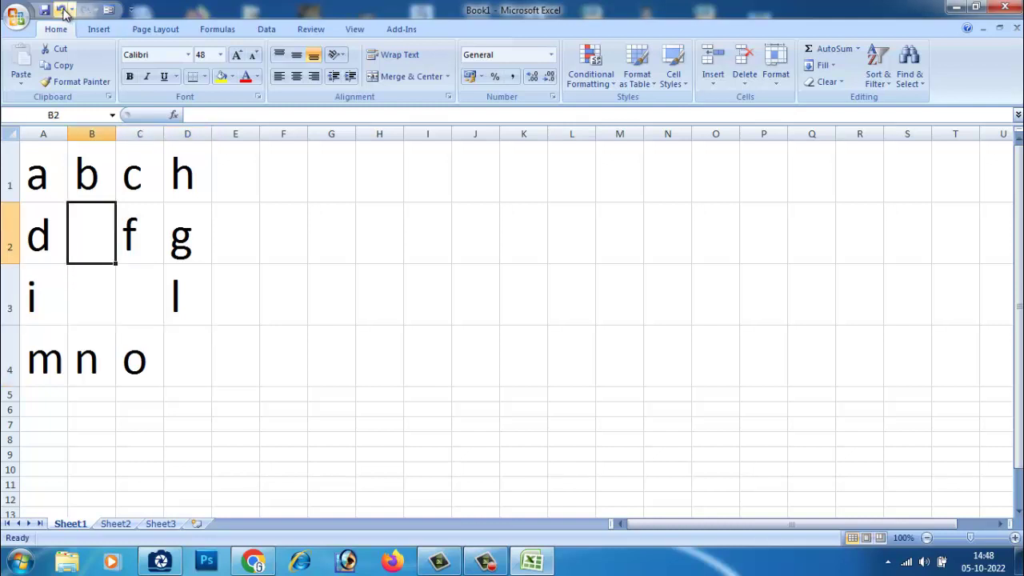
pyautogui.hotkey('ctrl', 'y')
pyautogui.hotkey('ctrl', 'y')
pyautogui.hotkey('ctrl', 'y')
pyautogui.hotkey('ctrl', 'y')
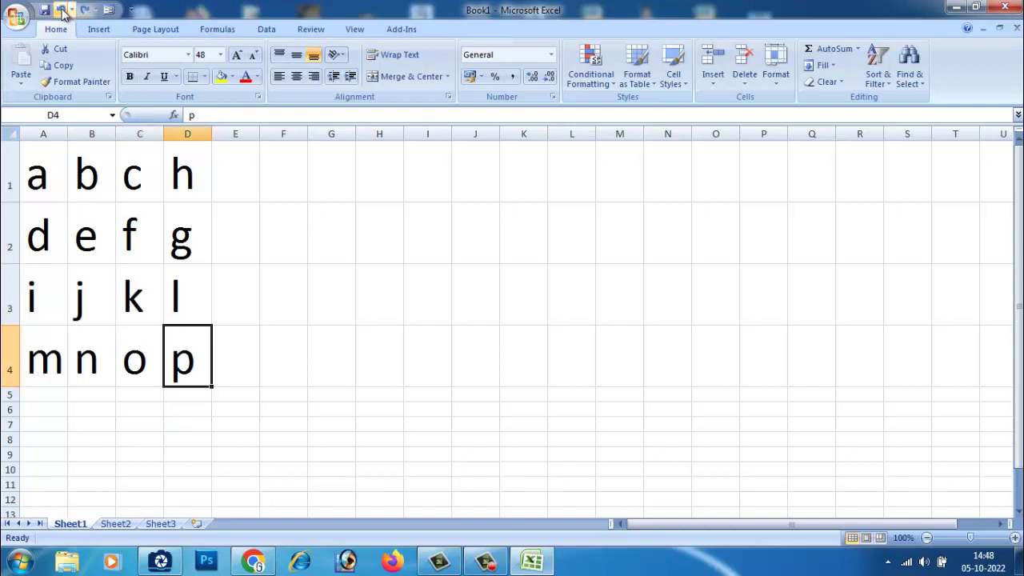
pyautogui.click(356, 359)
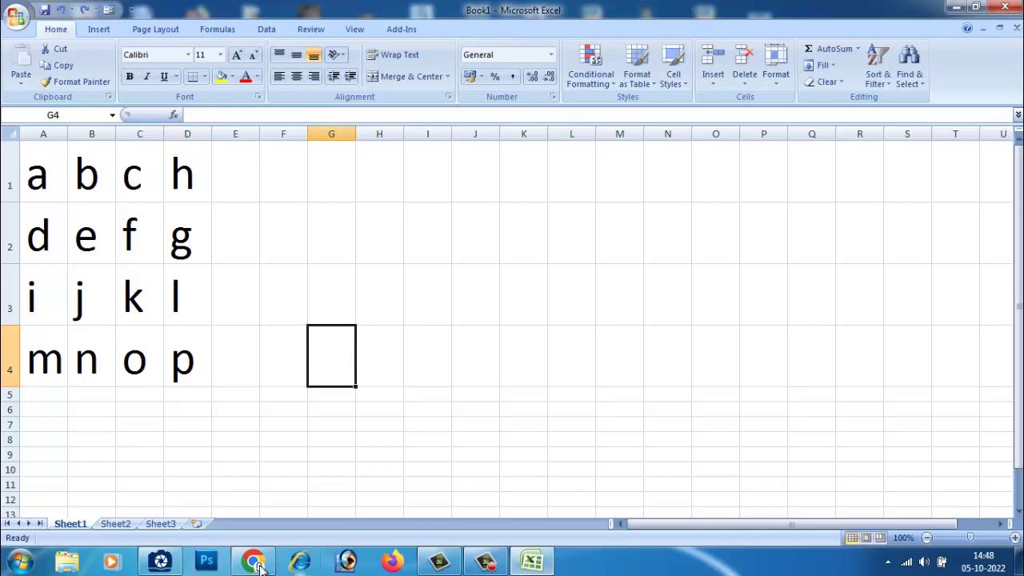
pyautogui.click(171, 563)
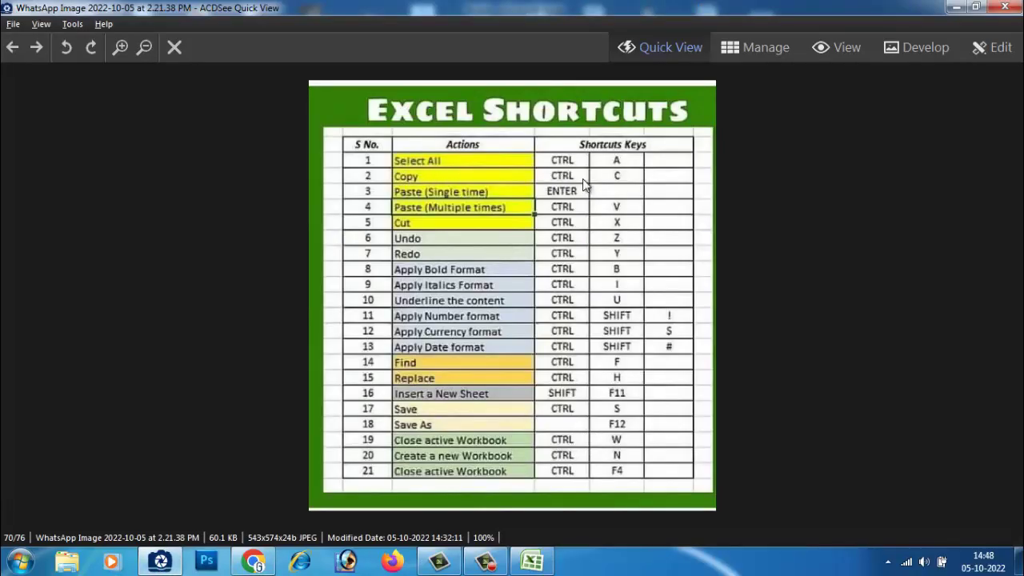
pyautogui.click(1005, 7)
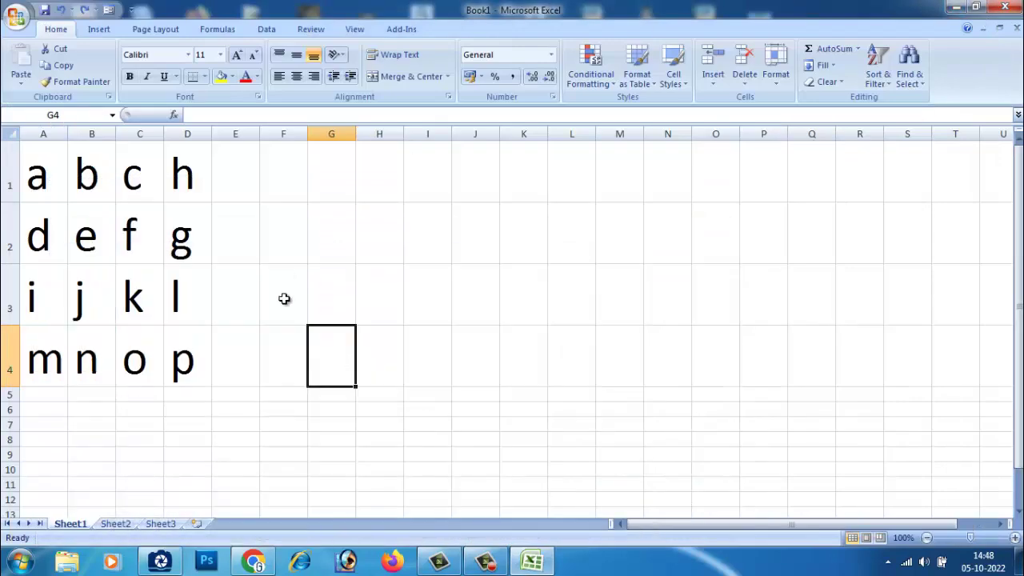
# Step: Select only the first-row letters a, b, c, h in A1:D1
pyautogui.click(283, 297)
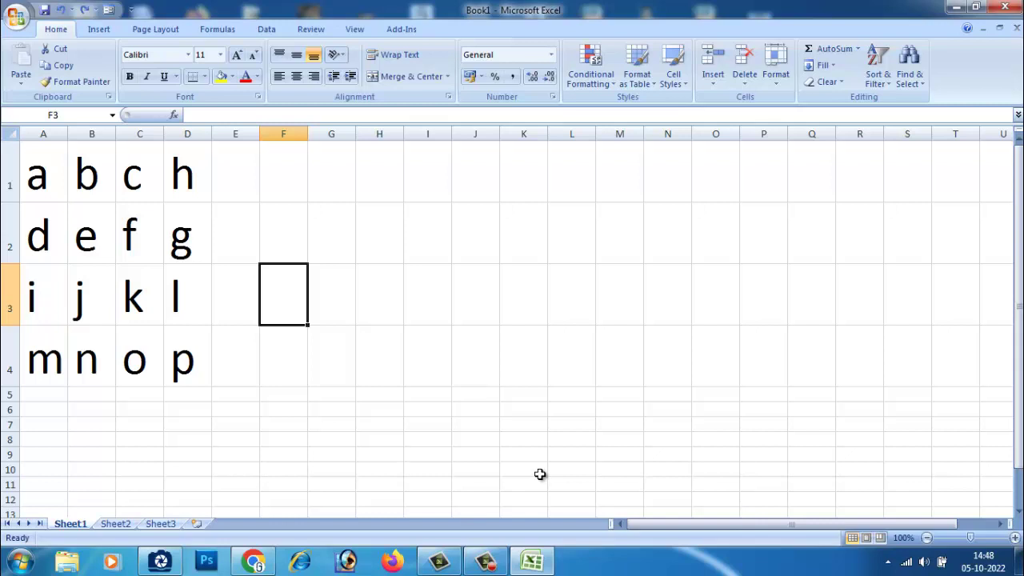
pyautogui.moveTo(36, 169); pyautogui.dragTo(196, 364)
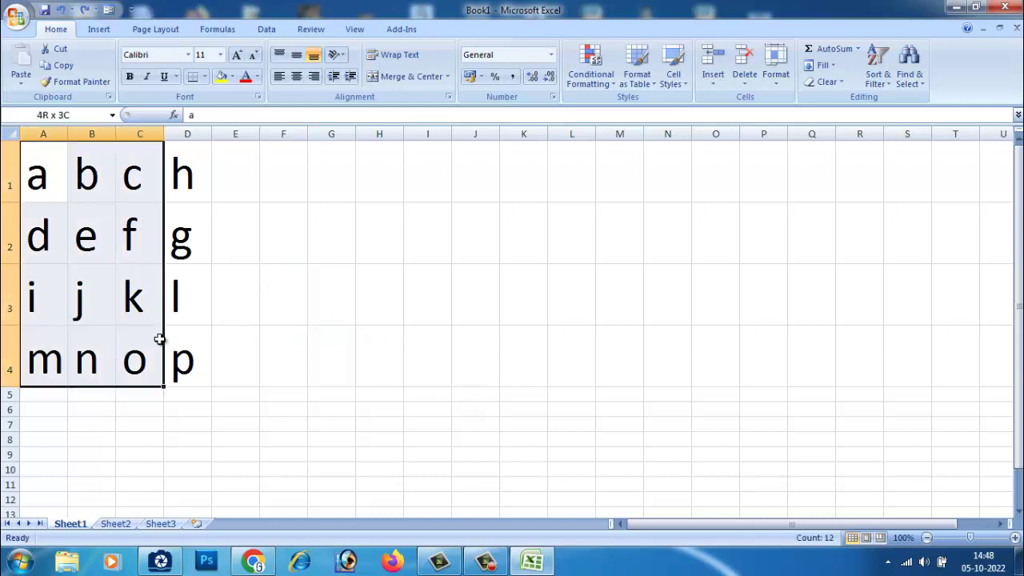
pyautogui.click(196, 364)
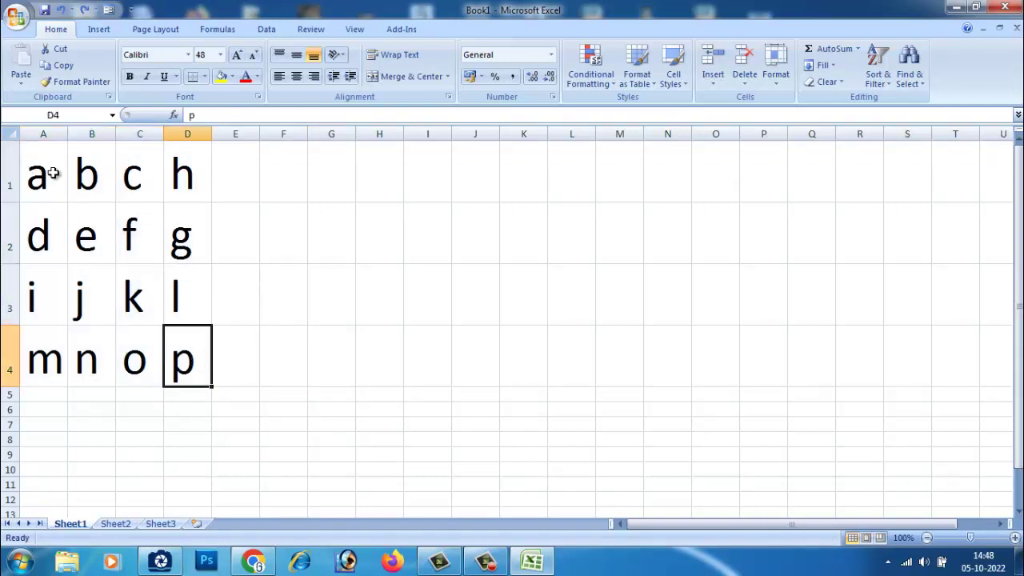
pyautogui.click(334, 208)
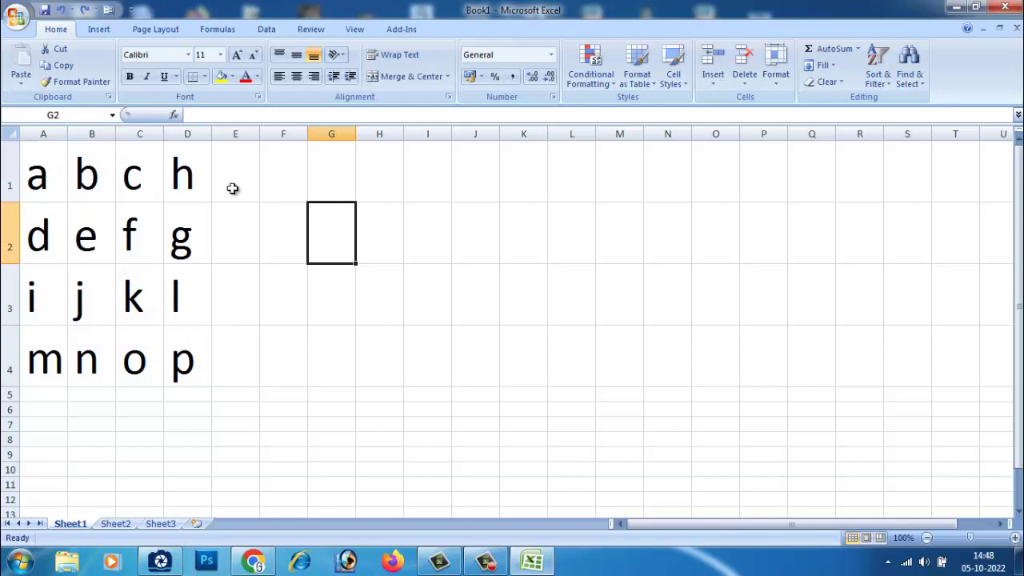
pyautogui.moveTo(37, 172); pyautogui.dragTo(196, 189)
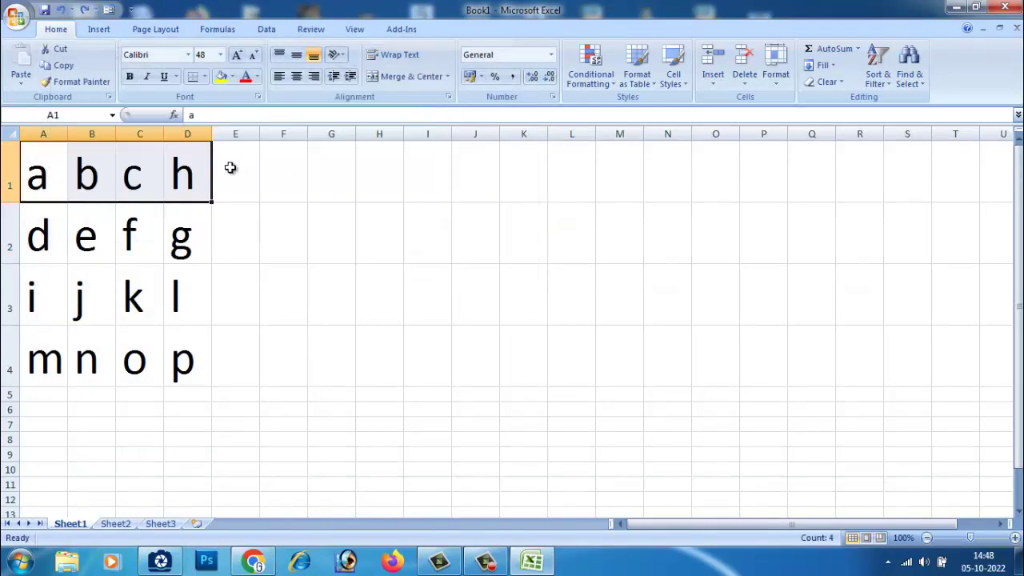
# Step: Copy row 1, look up the paste shortcut, and paste it into F1:I1 with Ctrl+V
pyautogui.click(74, 71)
pyautogui.click(297, 176)
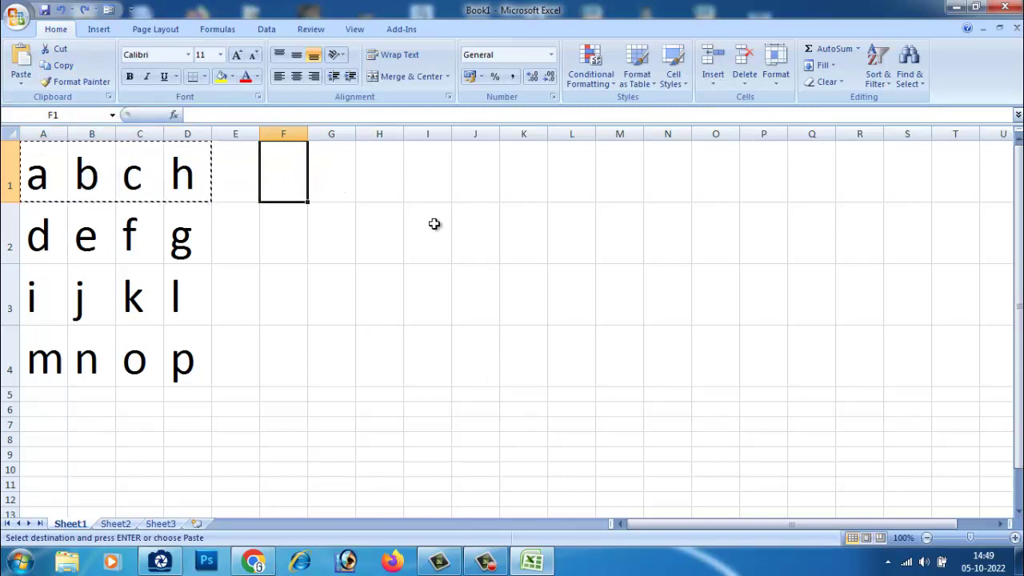
pyautogui.click(160, 561)
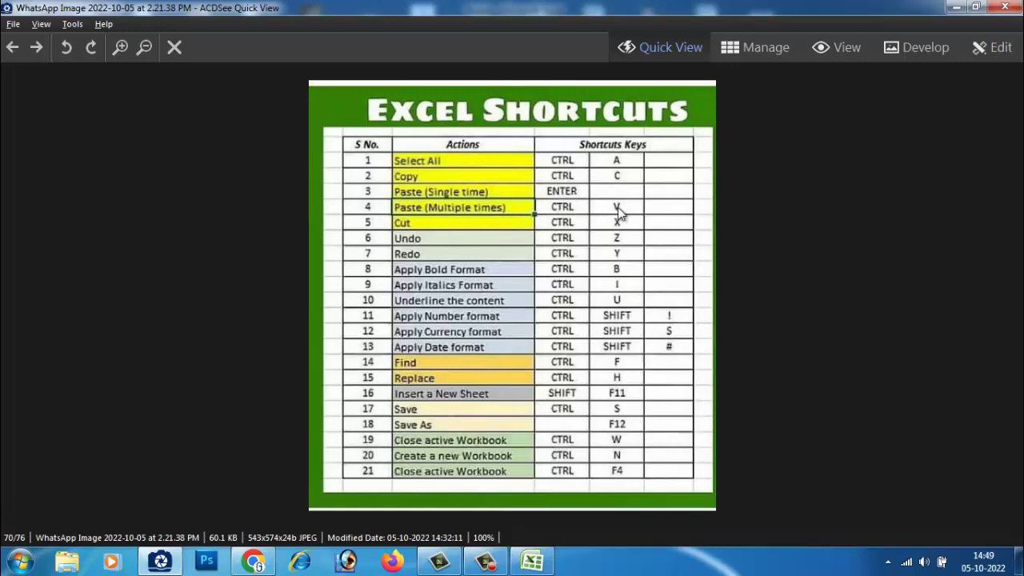
pyautogui.click(956, 7)
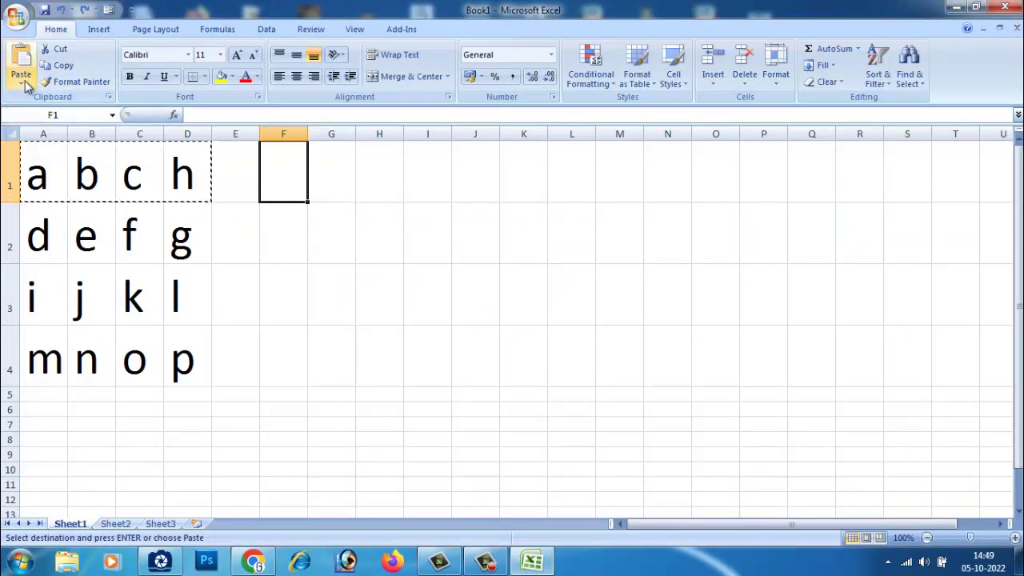
pyautogui.hotkey('ctrl', 'v')
# Step: Compare the pasted letters a, c, h in F1:I1 with the originals in row 1
pyautogui.click(333, 293)
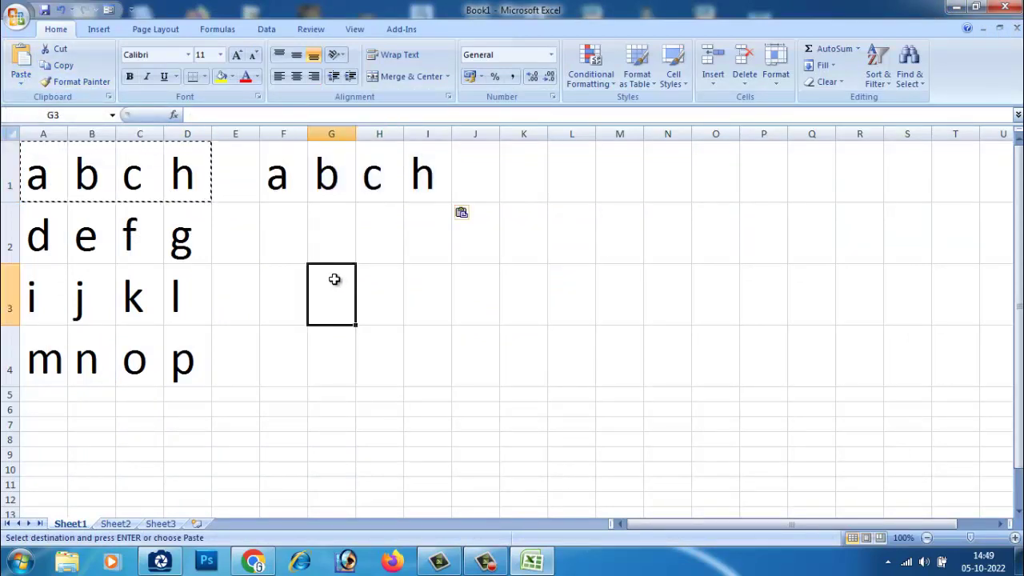
pyautogui.click(136, 182)
pyautogui.click(395, 205)
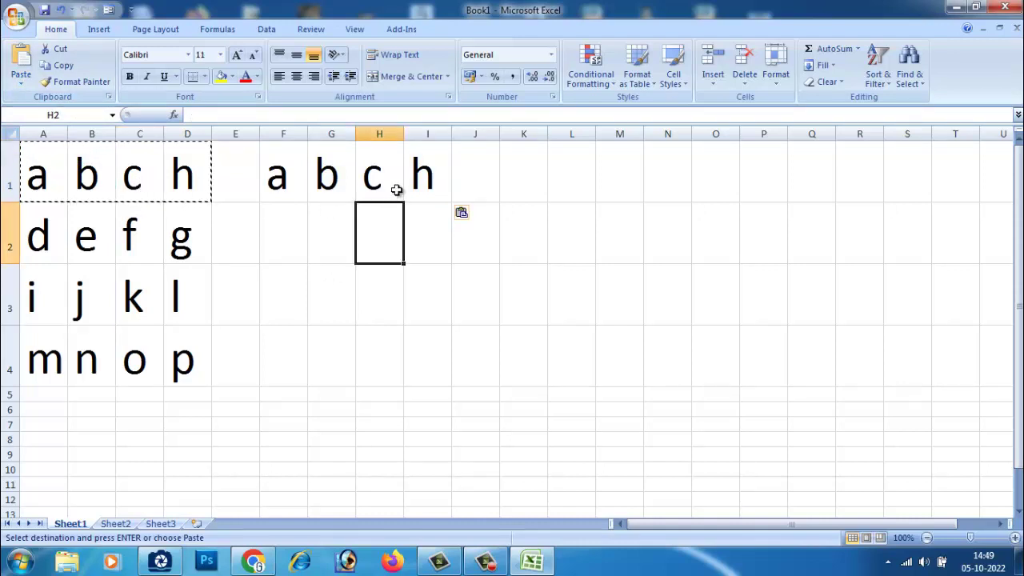
pyautogui.click(401, 186)
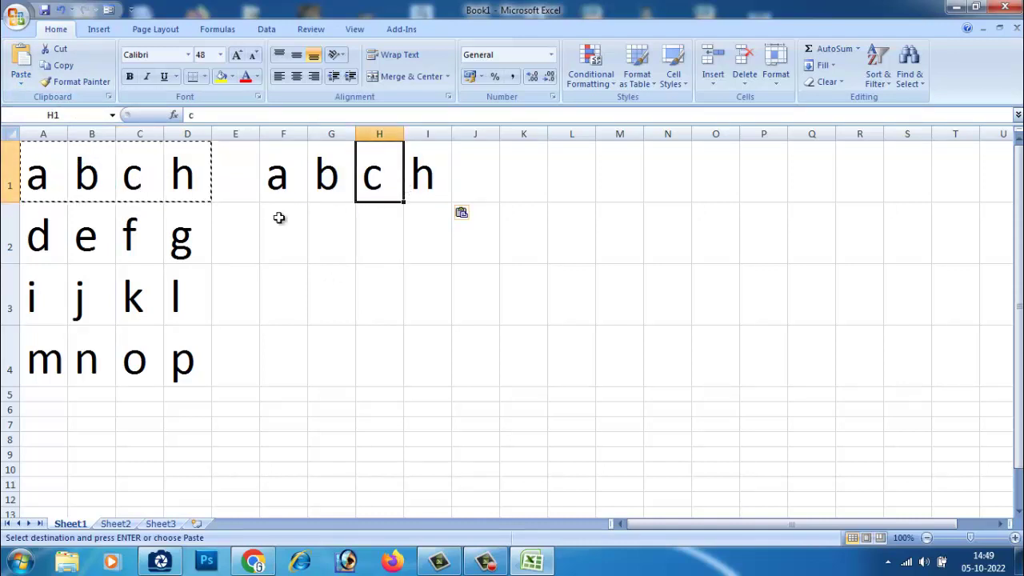
pyautogui.click(253, 212)
pyautogui.click(220, 192)
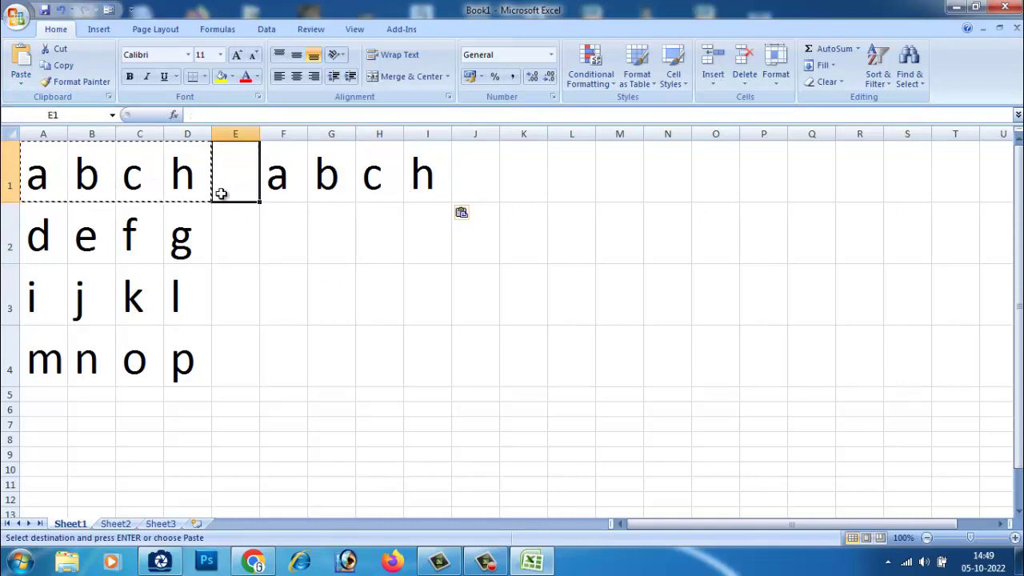
pyautogui.click(133, 175)
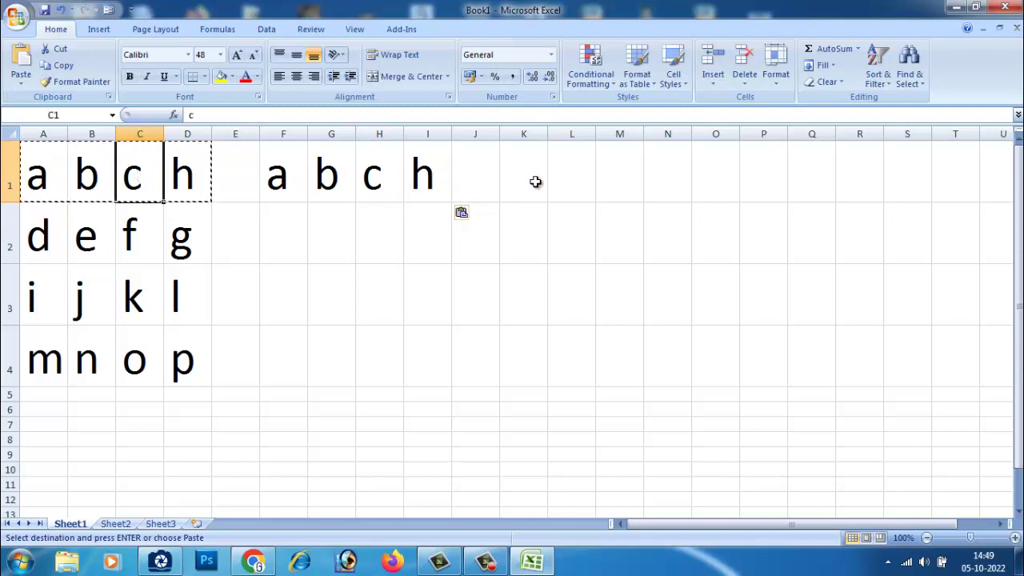
pyautogui.click(267, 167)
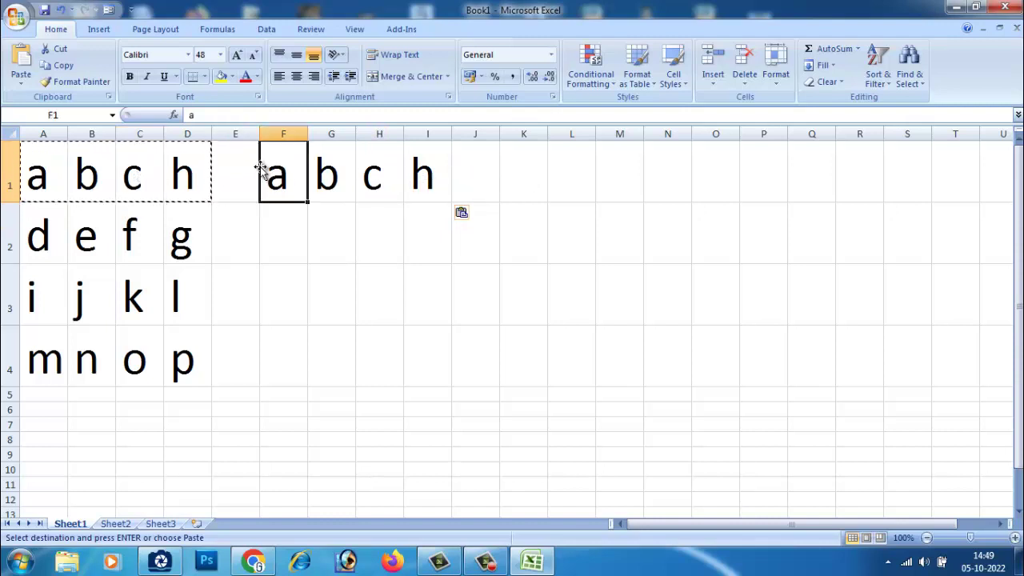
pyautogui.click(439, 174)
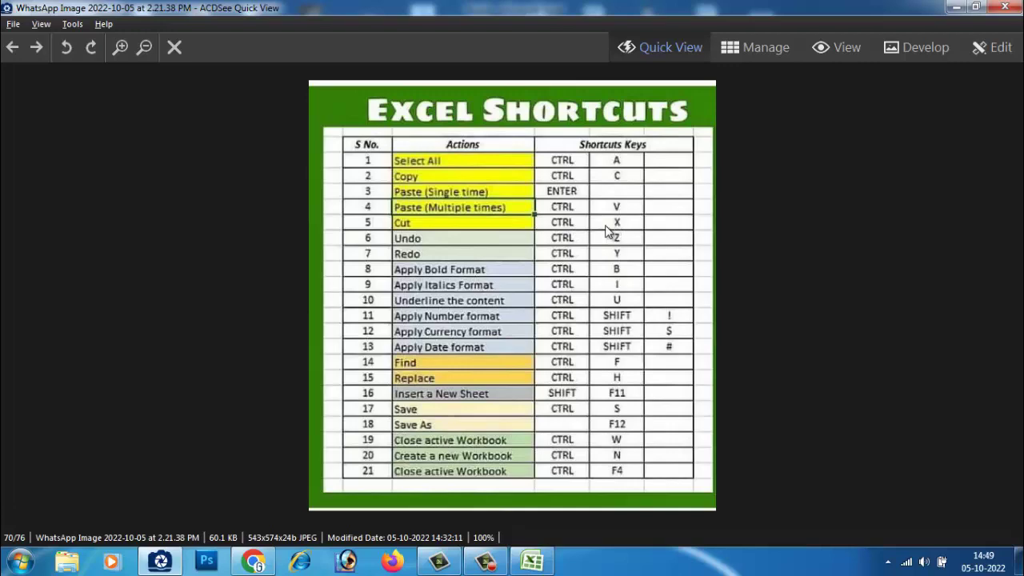
pyautogui.click(957, 7)
# Step: Copy i, j, k, l from A3:D3 and paste them into F3:I3 via the Paste dropdown
pyautogui.click(286, 297)
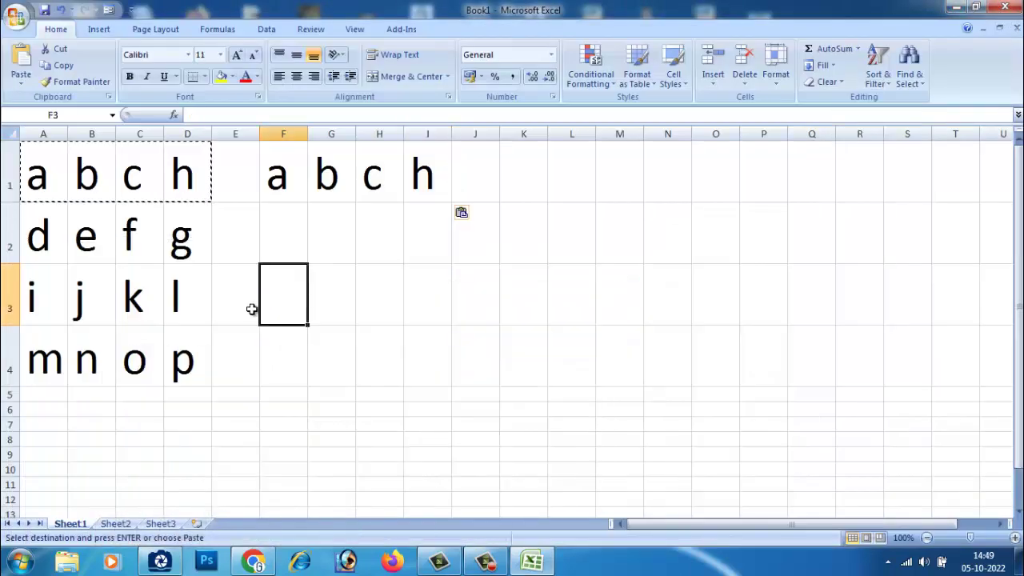
pyautogui.moveTo(38, 362); pyautogui.dragTo(182, 361)
pyautogui.moveTo(31, 289); pyautogui.dragTo(181, 294)
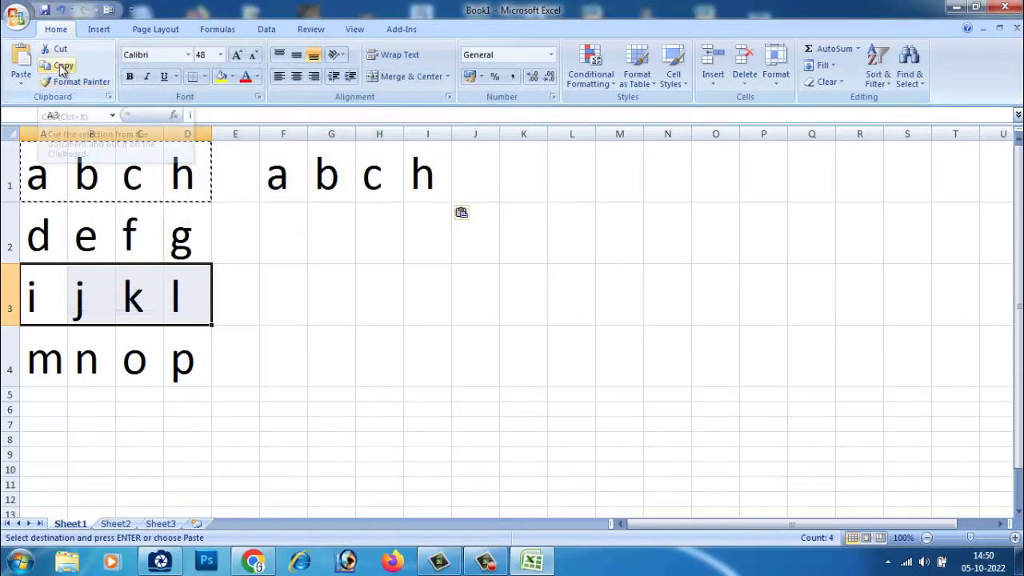
pyautogui.click(62, 66)
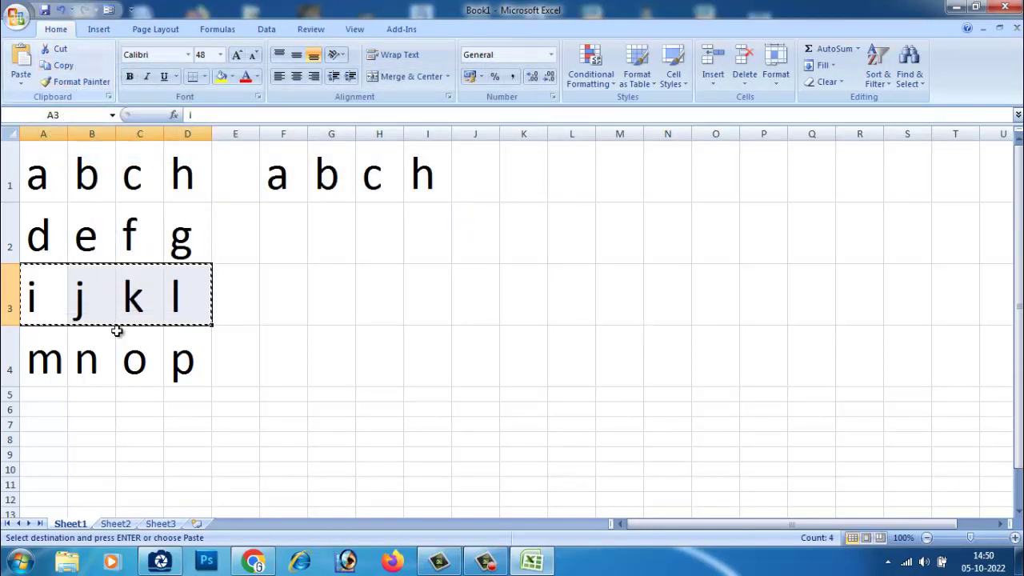
pyautogui.click(282, 283)
pyautogui.click(21, 84)
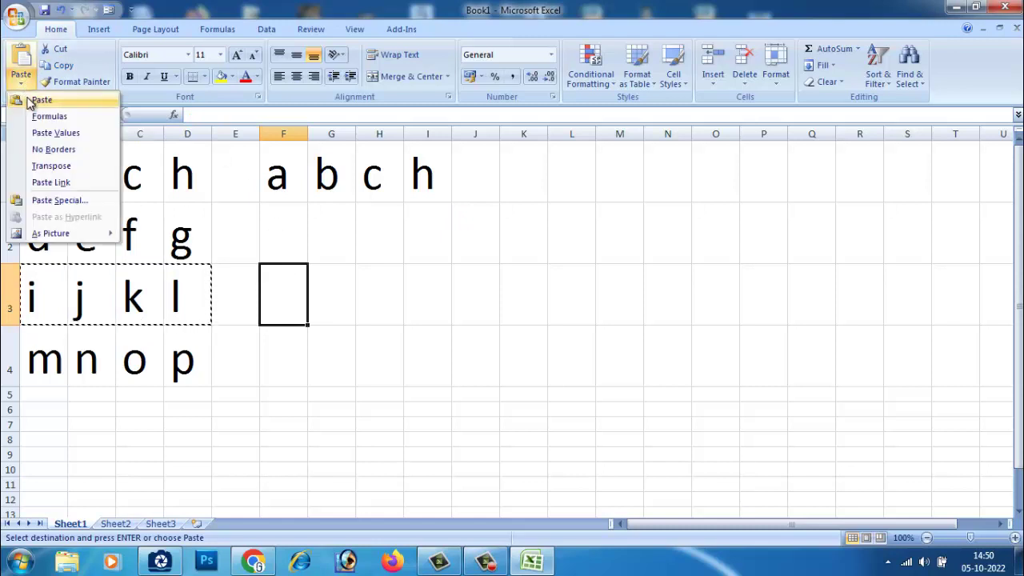
pyautogui.click(39, 98)
pyautogui.click(432, 364)
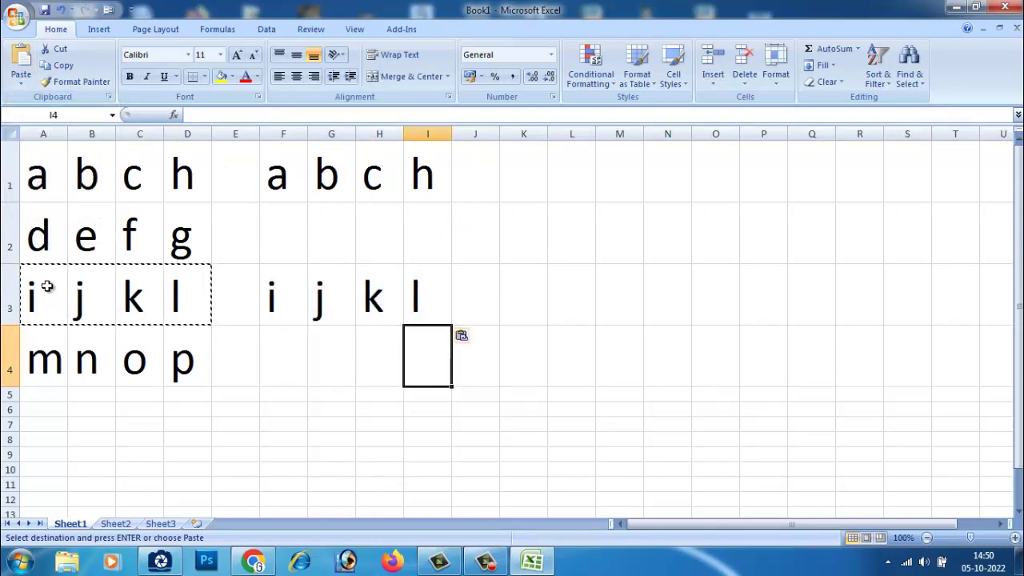
pyautogui.moveTo(48, 285); pyautogui.dragTo(213, 312)
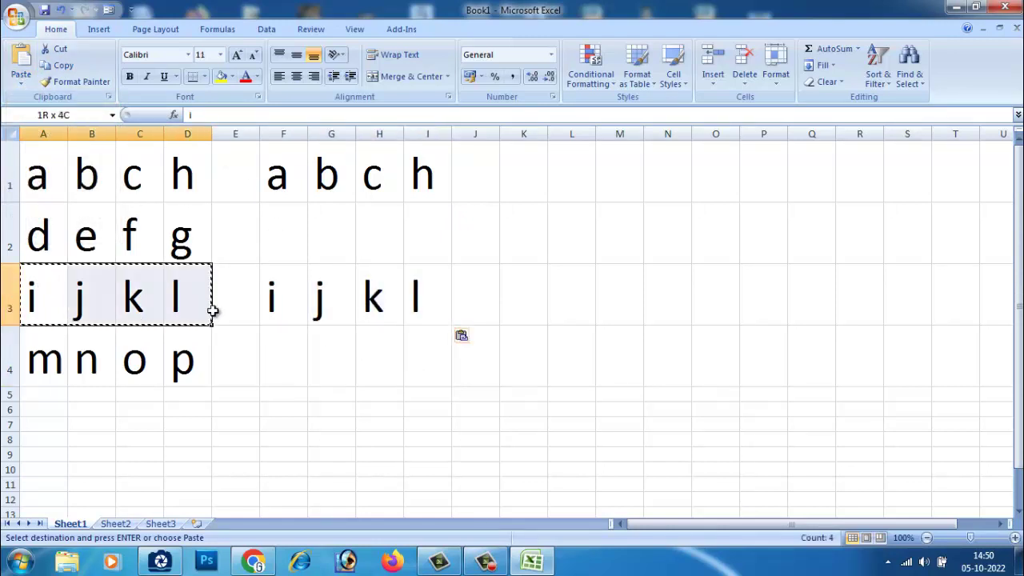
# Step: Cut the letters i j k l from A3:D3 and paste them into F2:I2
pyautogui.click(60, 53)
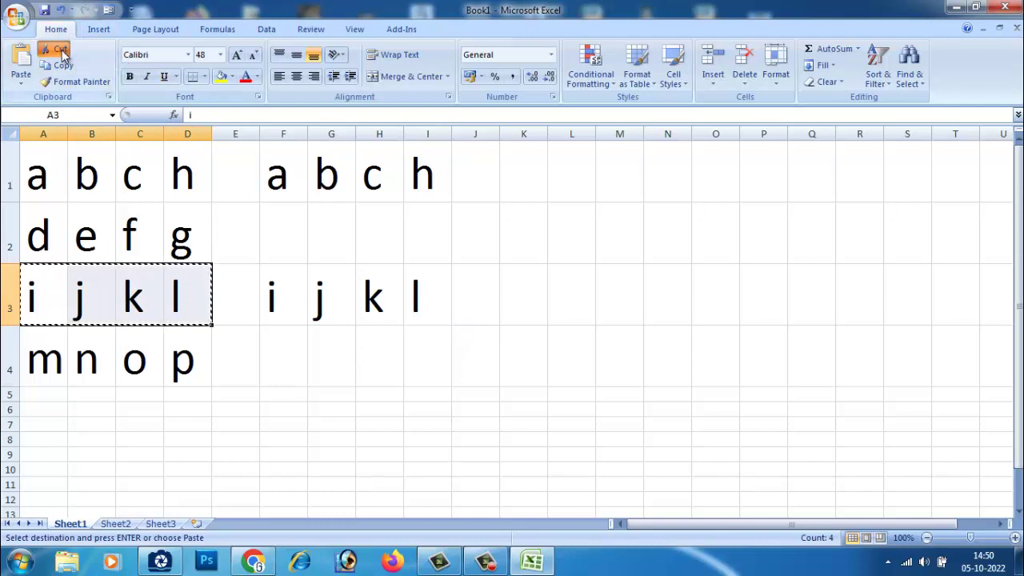
pyautogui.moveTo(264, 224); pyautogui.dragTo(472, 230)
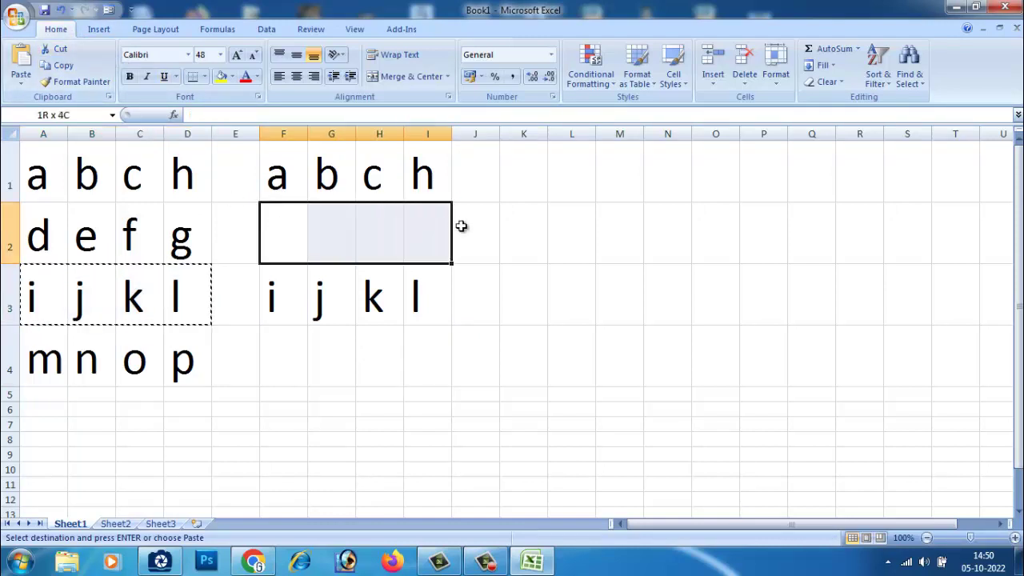
pyautogui.click(21, 83)
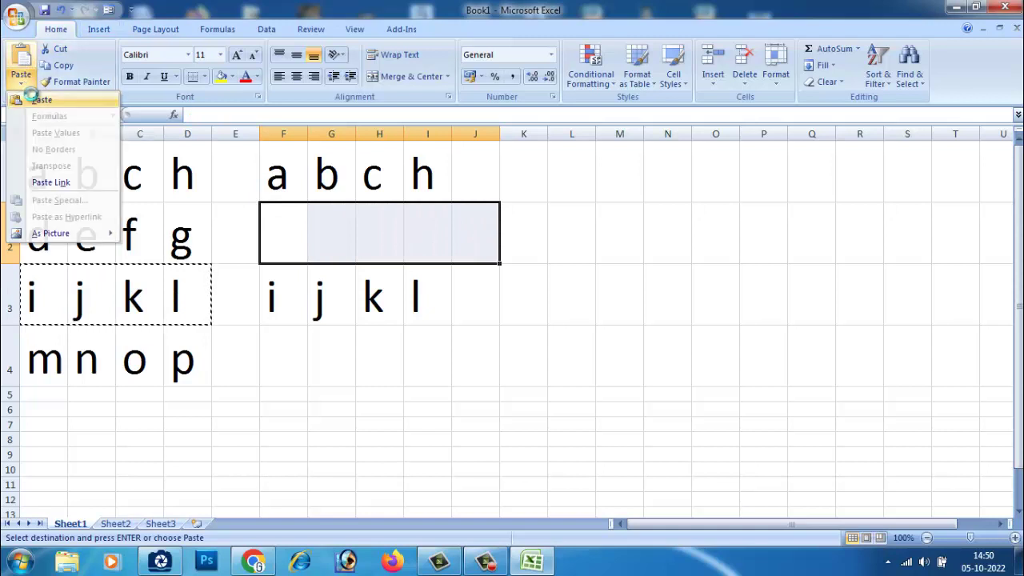
pyautogui.click(36, 100)
# Step: Check the moved letter k in H2 and the empty row 3, then select d e f g
pyautogui.click(336, 399)
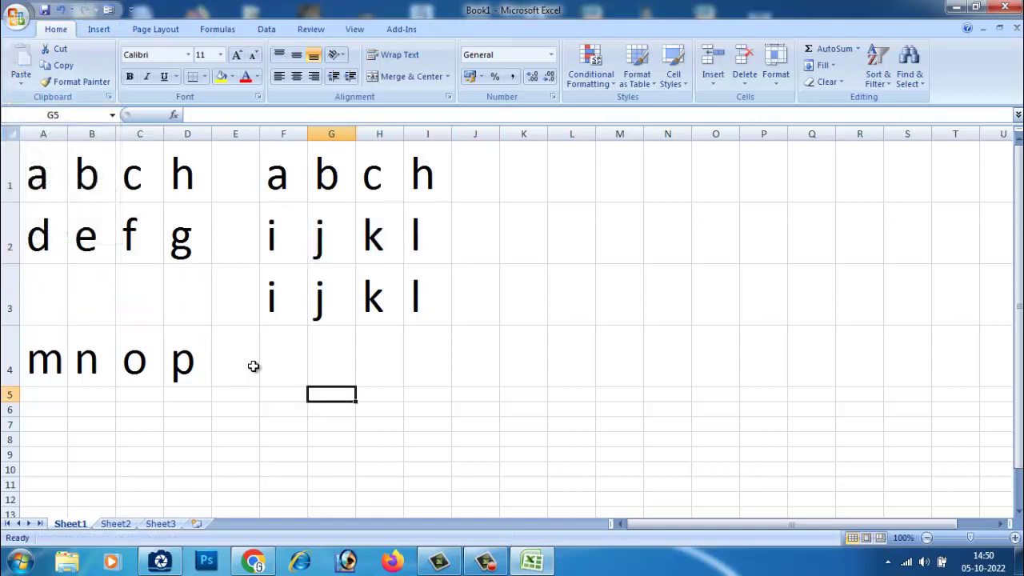
pyautogui.click(380, 246)
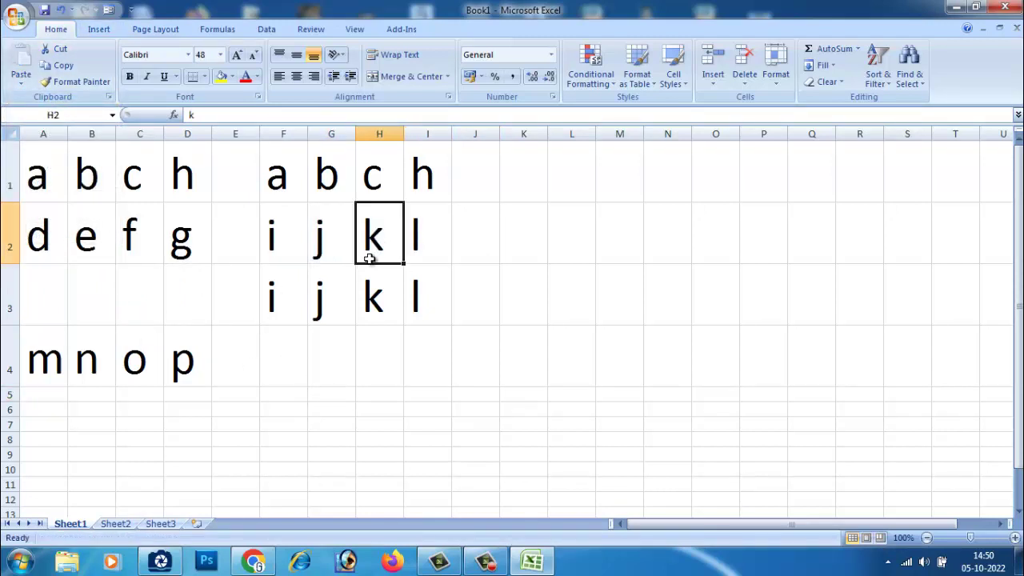
pyautogui.moveTo(62, 296)
pyautogui.mouseDown()
pyautogui.moveTo(184, 295)
pyautogui.moveTo(206, 304)
pyautogui.mouseUp()
pyautogui.click(71, 291)
pyautogui.moveTo(290, 297); pyautogui.dragTo(408, 300)
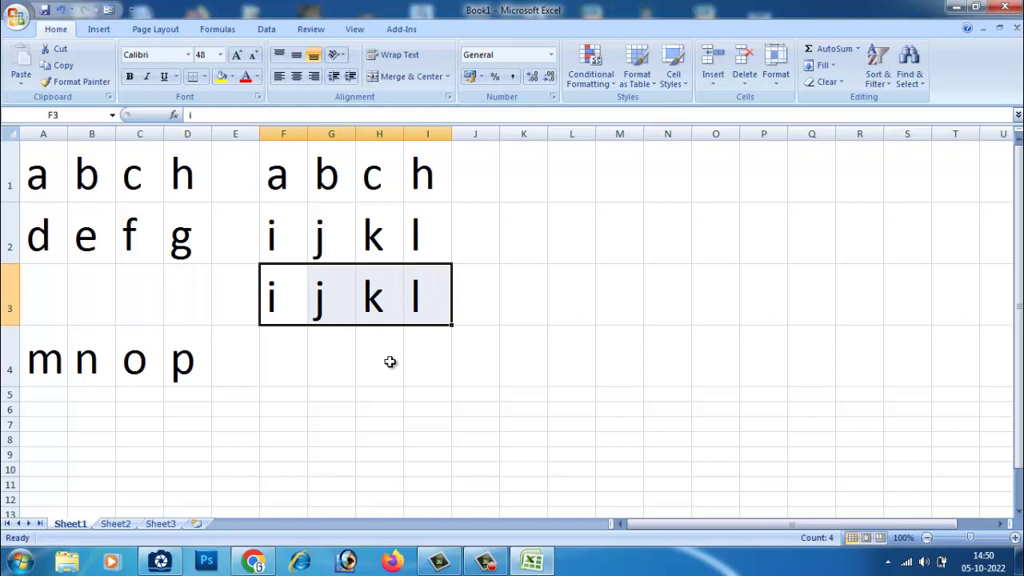
pyautogui.moveTo(43, 230); pyautogui.dragTo(184, 232)
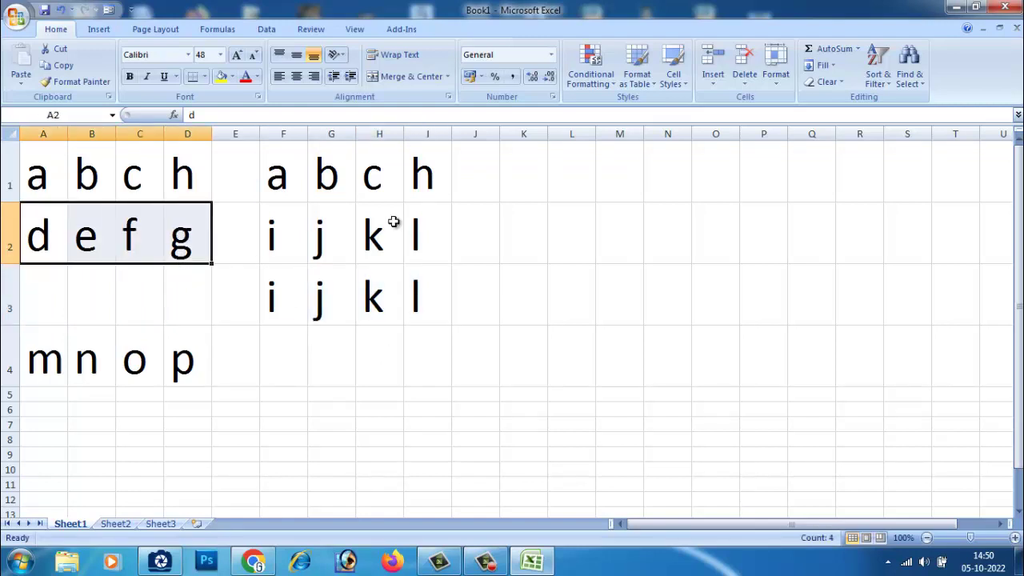
pyautogui.click(582, 249)
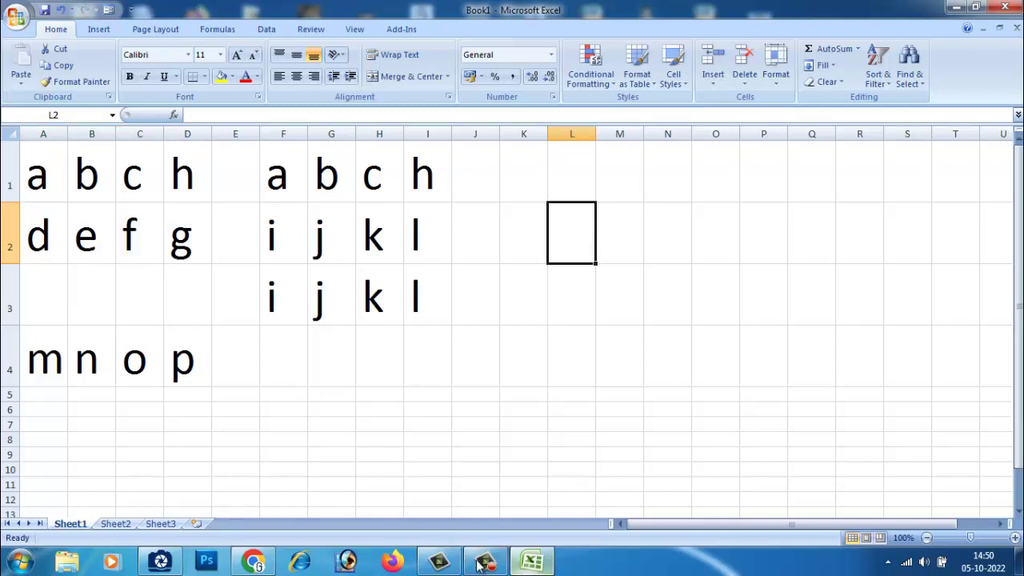
pyautogui.click(160, 562)
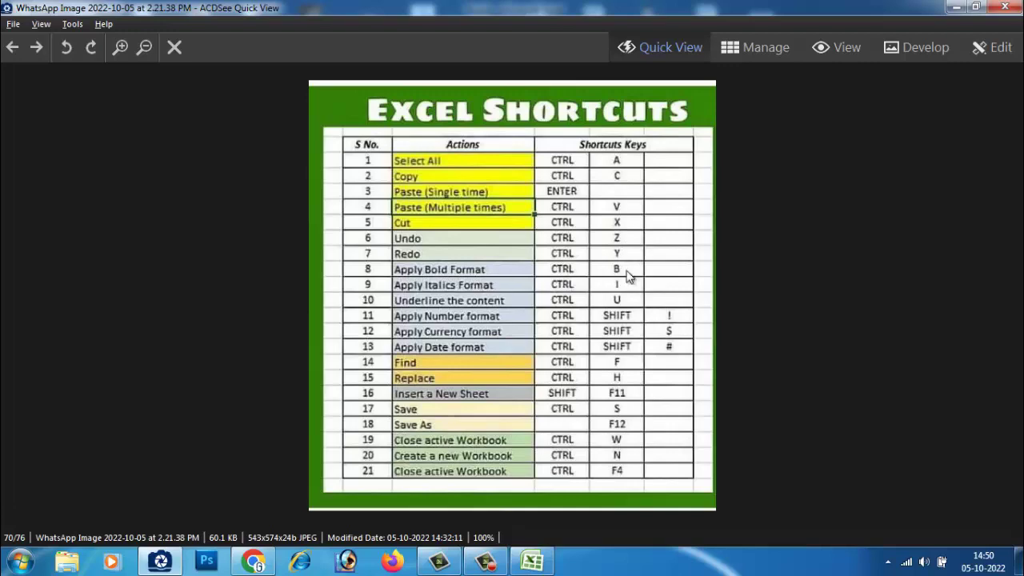
pyautogui.click(953, 8)
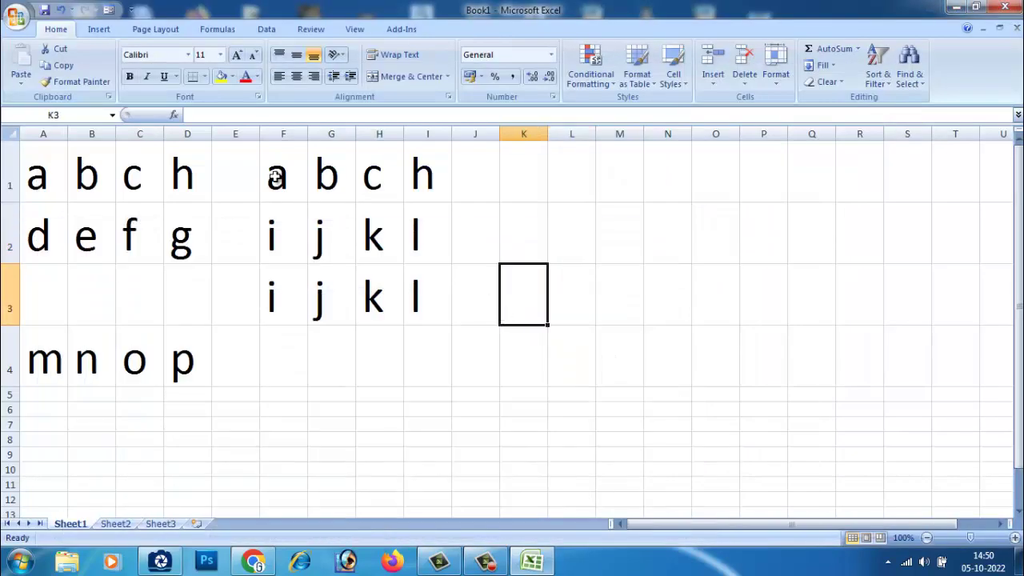
pyautogui.moveTo(275, 171); pyautogui.dragTo(418, 192)
pyautogui.click(410, 256)
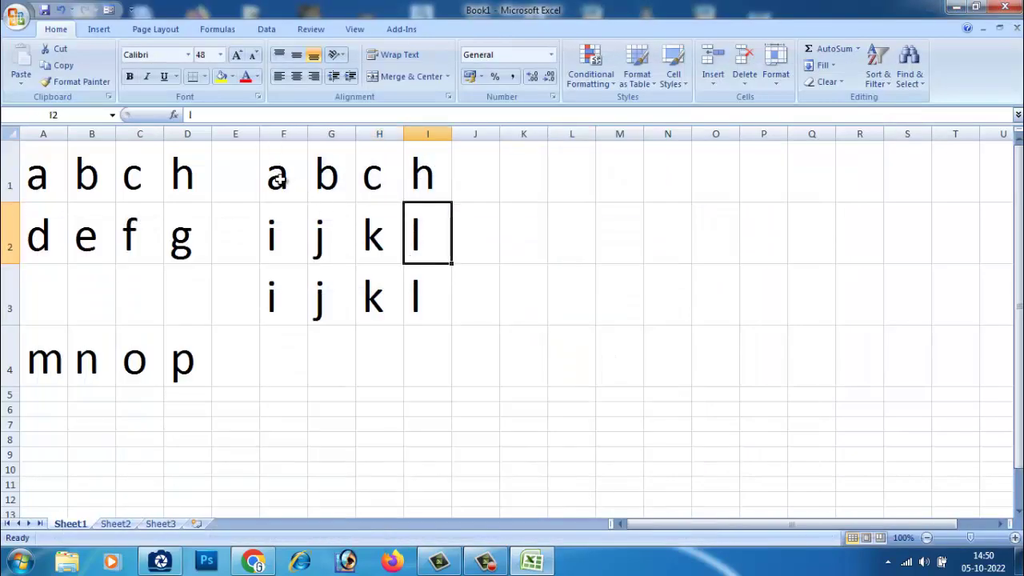
pyautogui.moveTo(276, 179); pyautogui.dragTo(425, 183)
pyautogui.moveTo(432, 227); pyautogui.dragTo(294, 237)
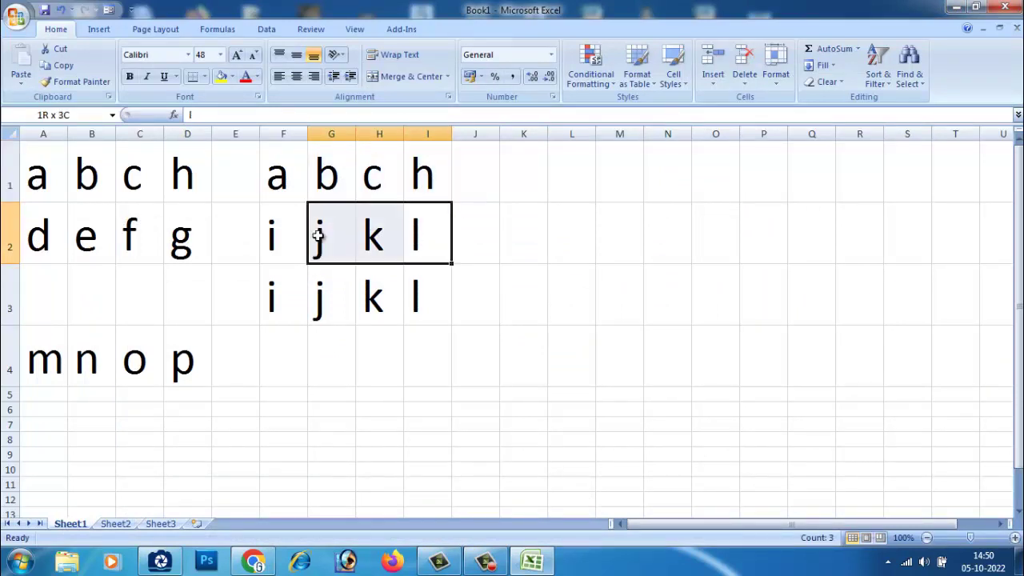
pyautogui.moveTo(293, 183); pyautogui.dragTo(410, 180)
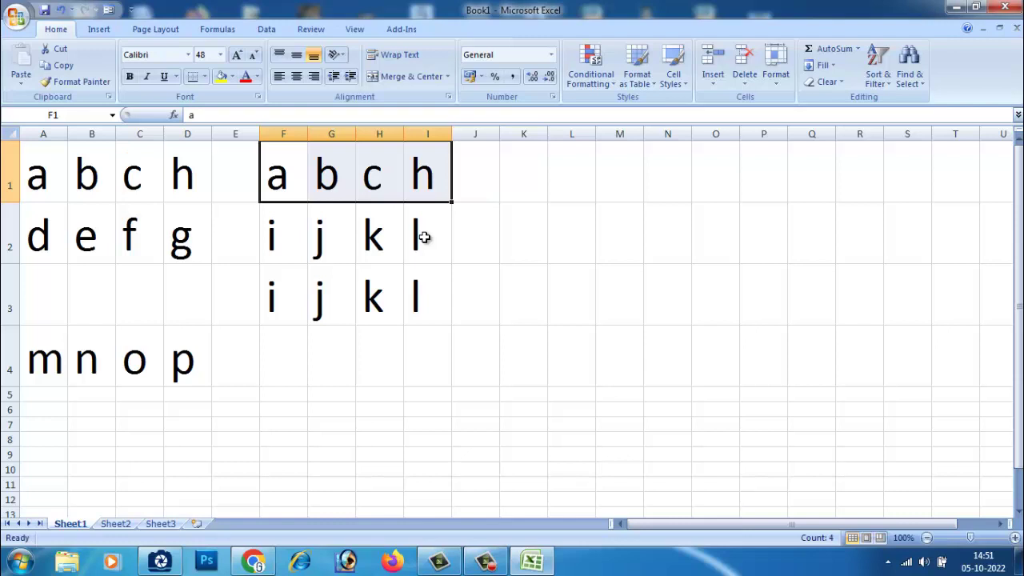
pyautogui.click(425, 237)
pyautogui.moveTo(277, 174); pyautogui.dragTo(419, 187)
pyautogui.click(426, 229)
pyautogui.moveTo(277, 174); pyautogui.dragTo(418, 179)
pyautogui.click(162, 562)
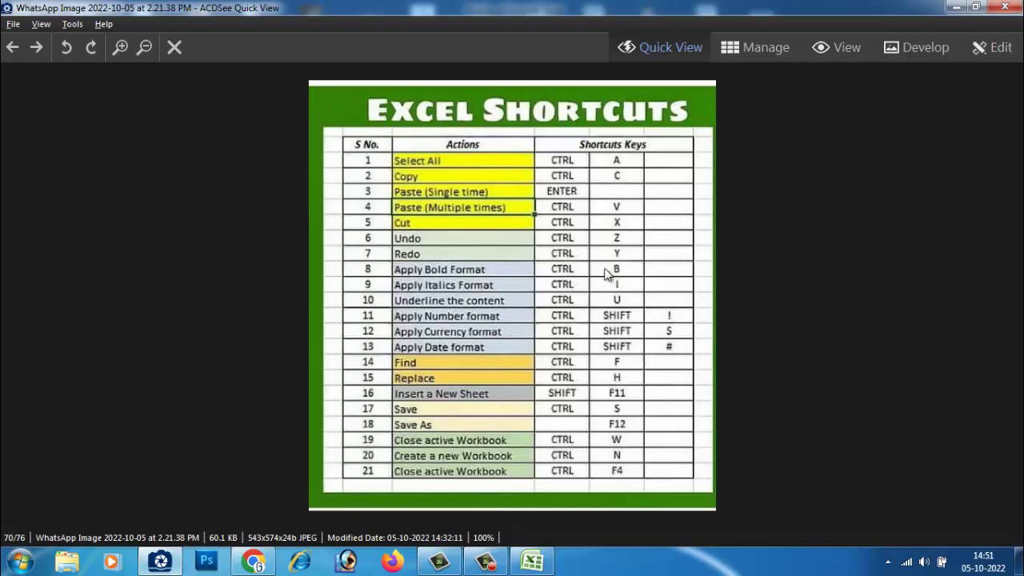
pyautogui.click(976, 8)
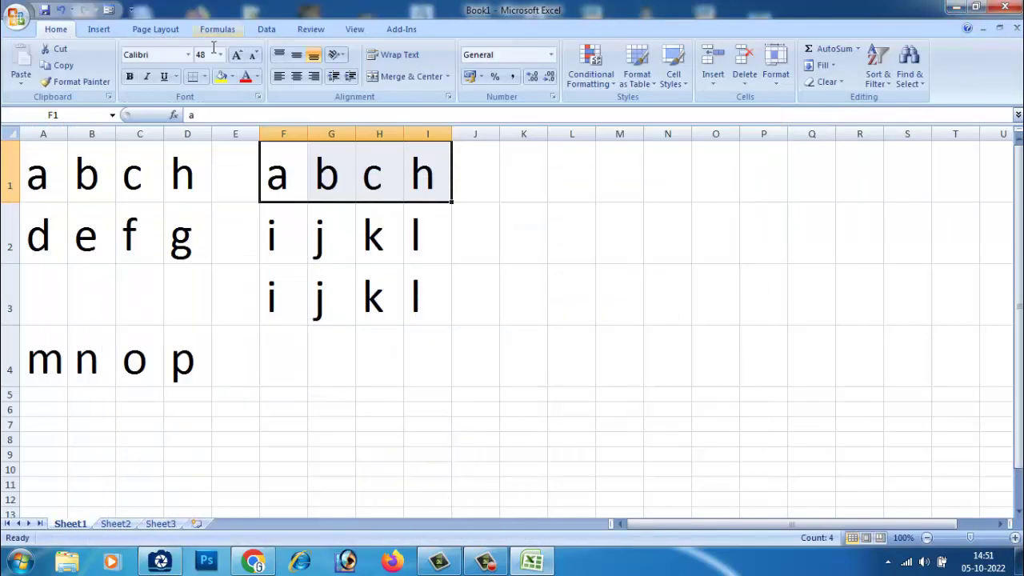
# Step: Make a b c h in F1:I1 bold, then reselect the row-2 and row-1 letters
pyautogui.click(130, 78)
pyautogui.click(331, 213)
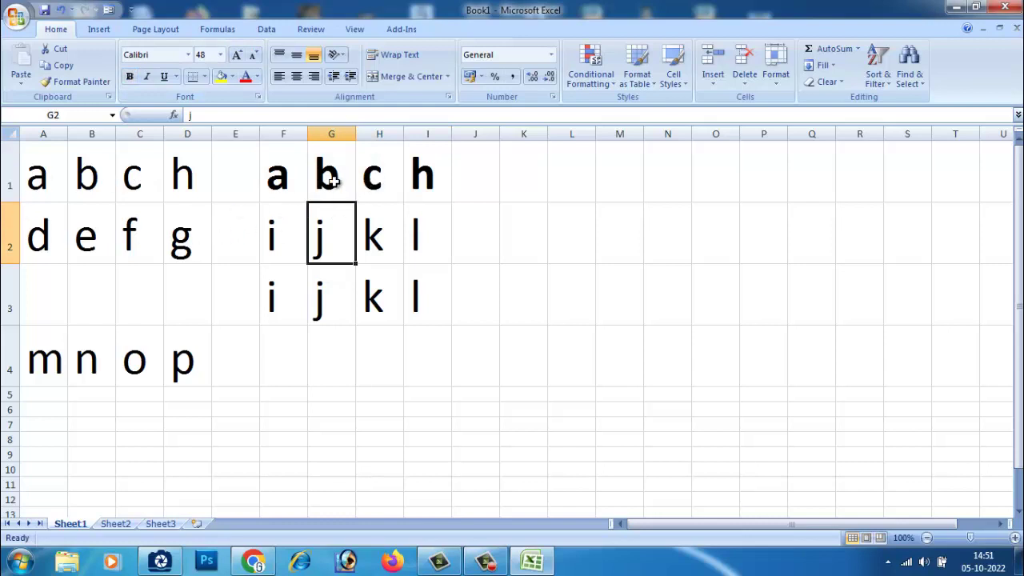
pyautogui.moveTo(201, 237); pyautogui.dragTo(36, 228)
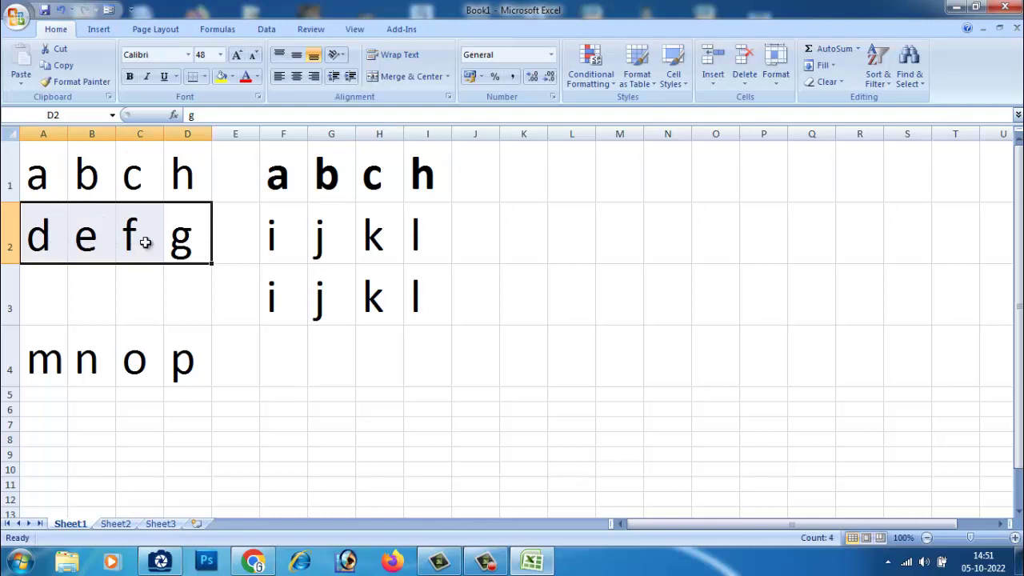
pyautogui.moveTo(278, 179); pyautogui.dragTo(418, 180)
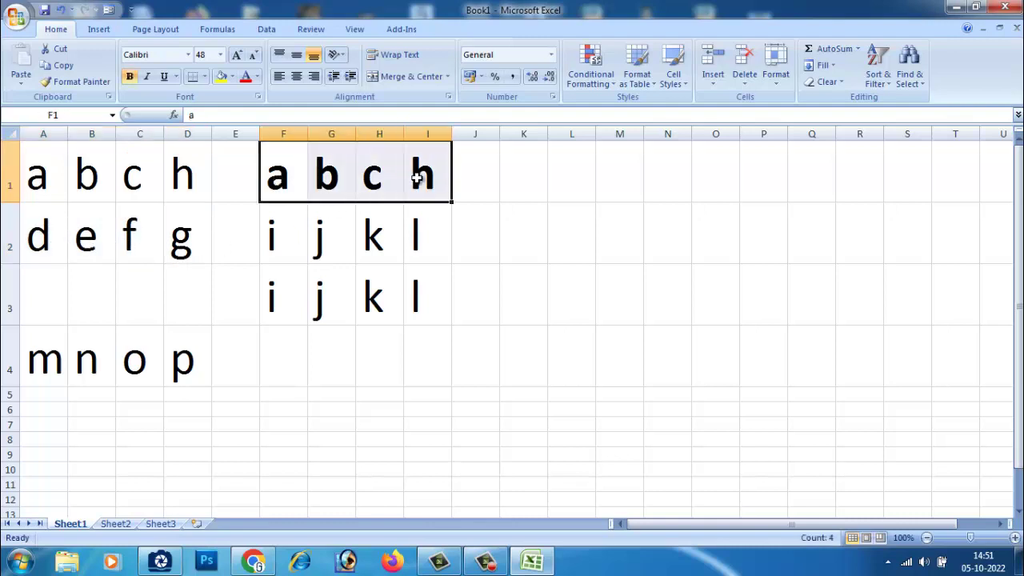
# Step: Make the letters d e f g in A2:D2 bold
pyautogui.moveTo(238, 245); pyautogui.dragTo(32, 237)
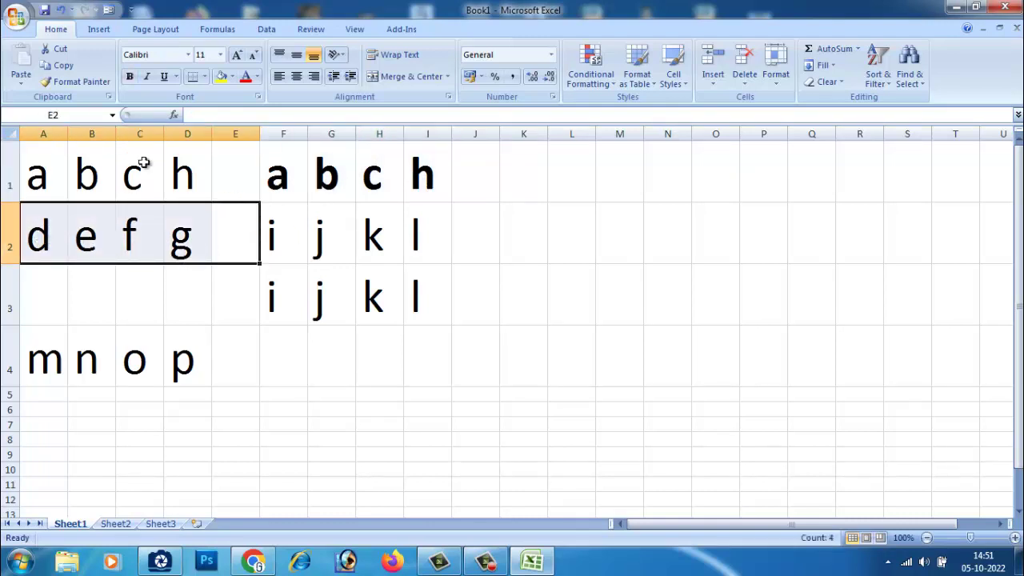
pyautogui.click(130, 77)
pyautogui.click(207, 320)
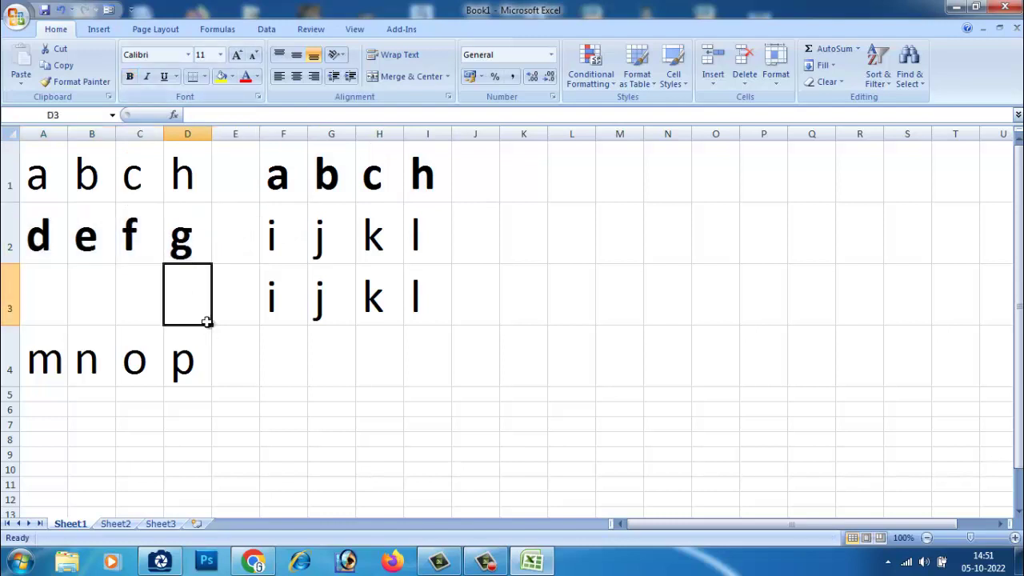
pyautogui.moveTo(199, 243); pyautogui.dragTo(38, 246)
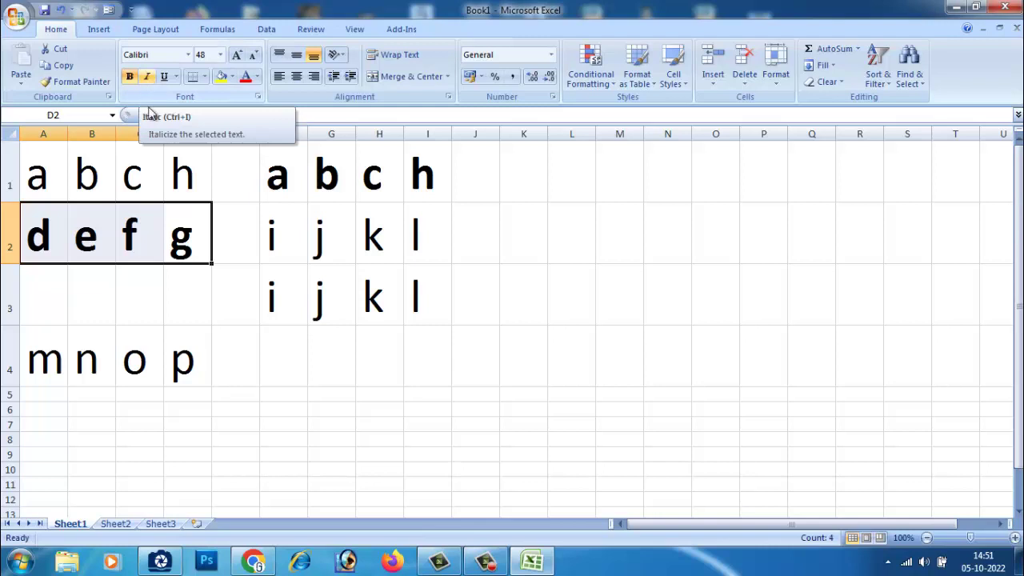
# Step: Italicize the letters a b c h in F1:I1
pyautogui.moveTo(172, 321); pyautogui.dragTo(194, 269)
pyautogui.moveTo(270, 171); pyautogui.dragTo(422, 176)
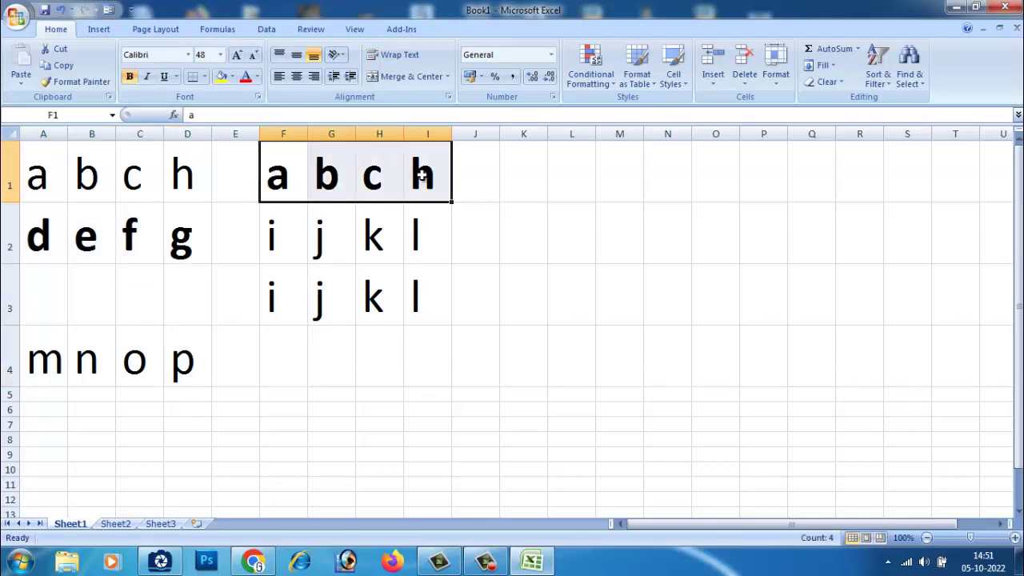
pyautogui.click(147, 78)
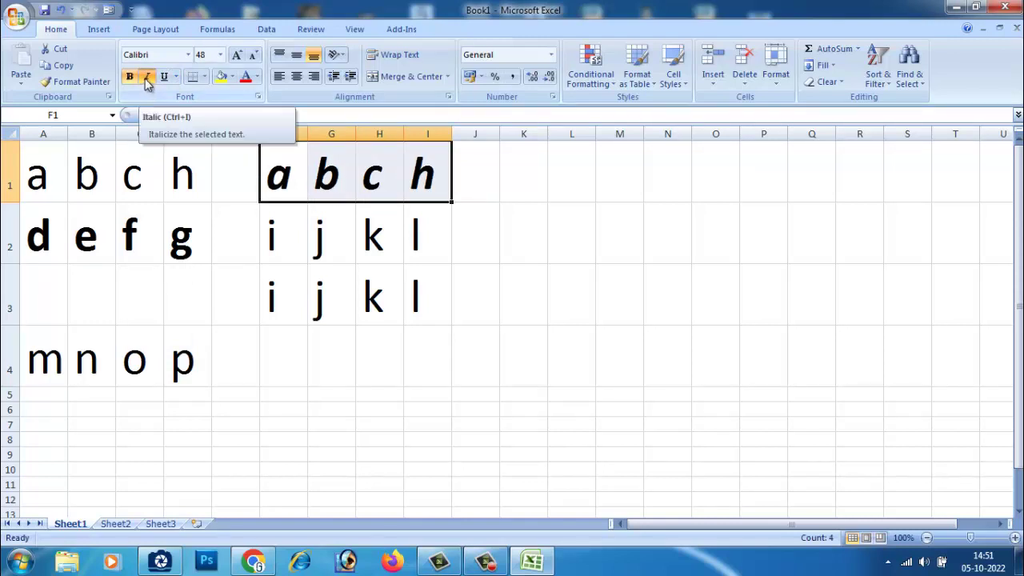
# Step: Underline the row-1 letters in E1:I1, then click away to cell H5
pyautogui.click(429, 199)
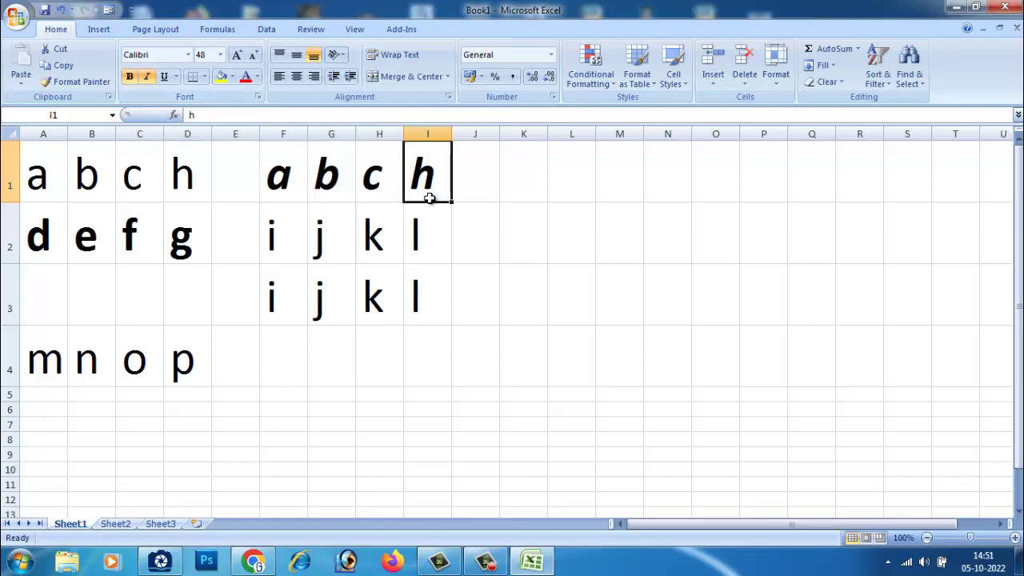
pyautogui.click(456, 246)
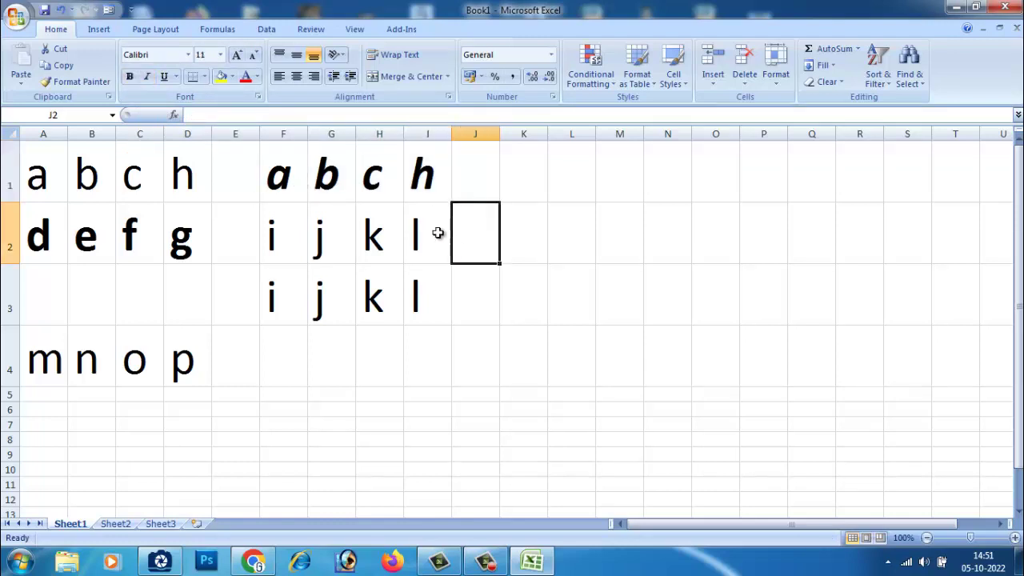
pyautogui.moveTo(259, 168); pyautogui.dragTo(427, 177)
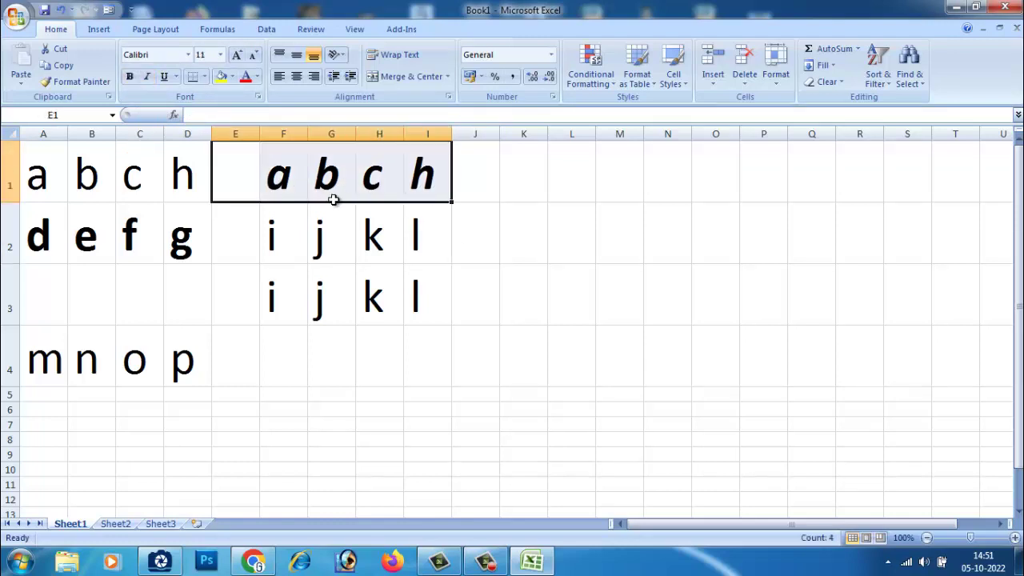
pyautogui.click(164, 77)
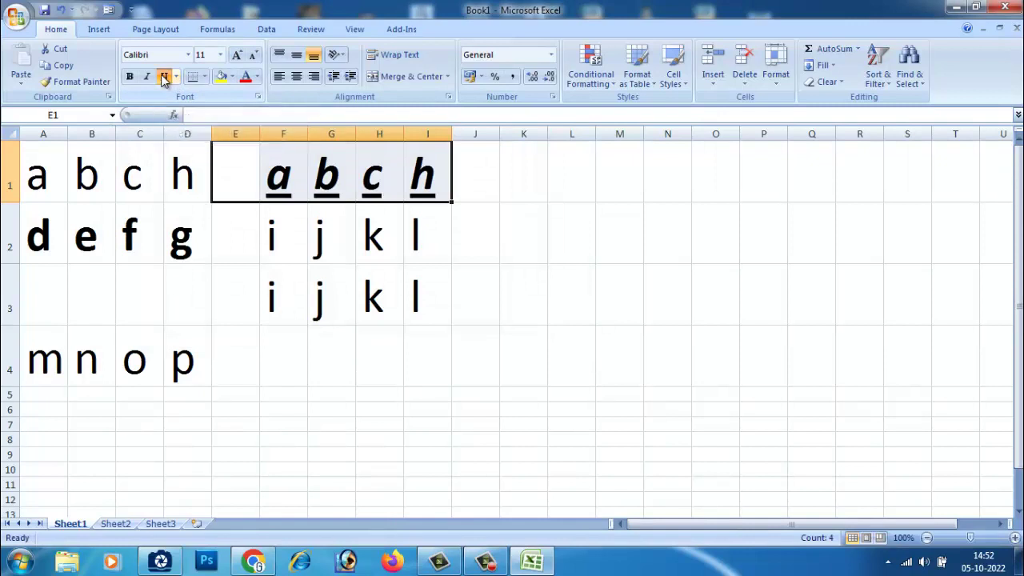
pyautogui.click(391, 314)
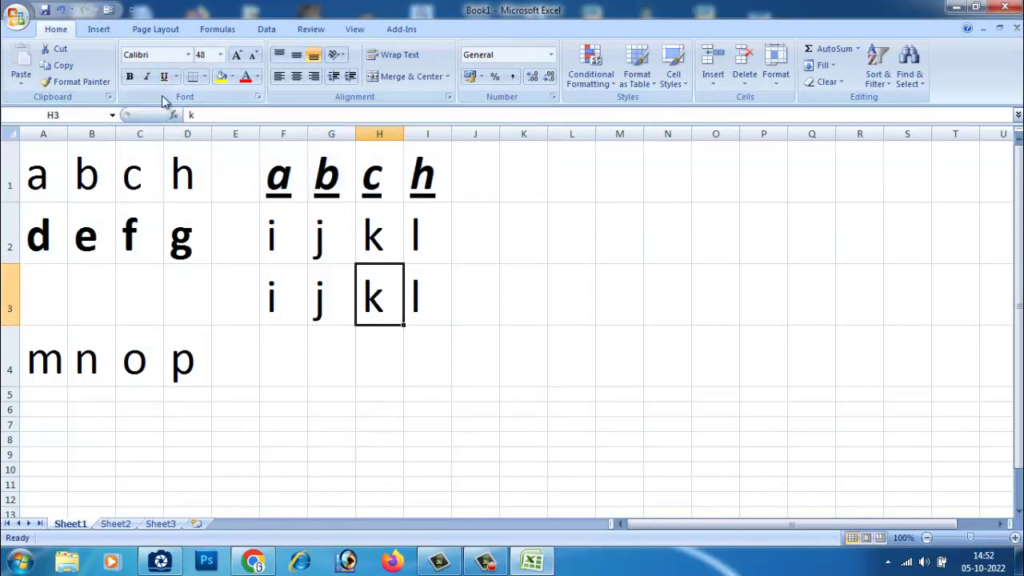
pyautogui.click(367, 398)
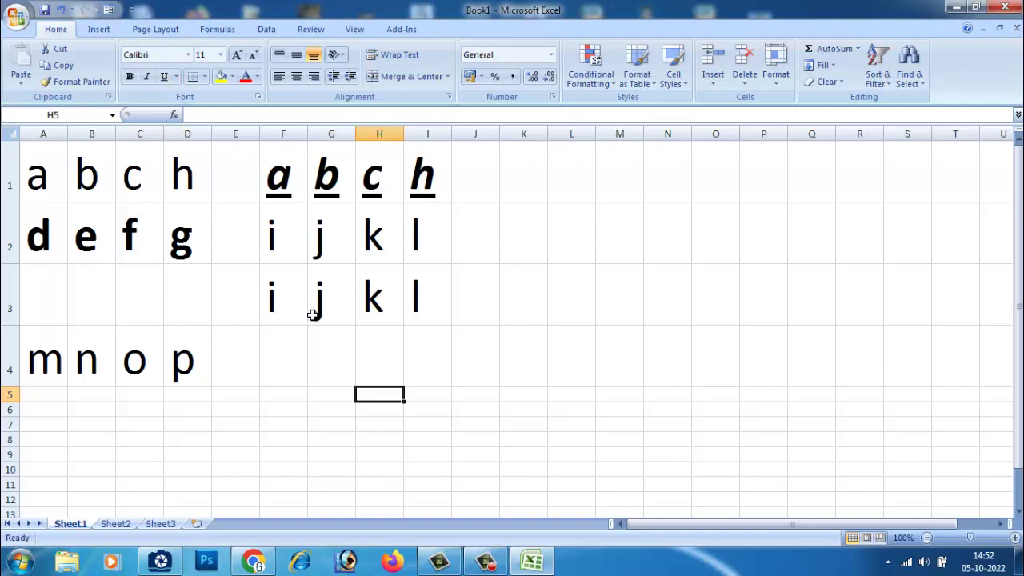
pyautogui.click(161, 561)
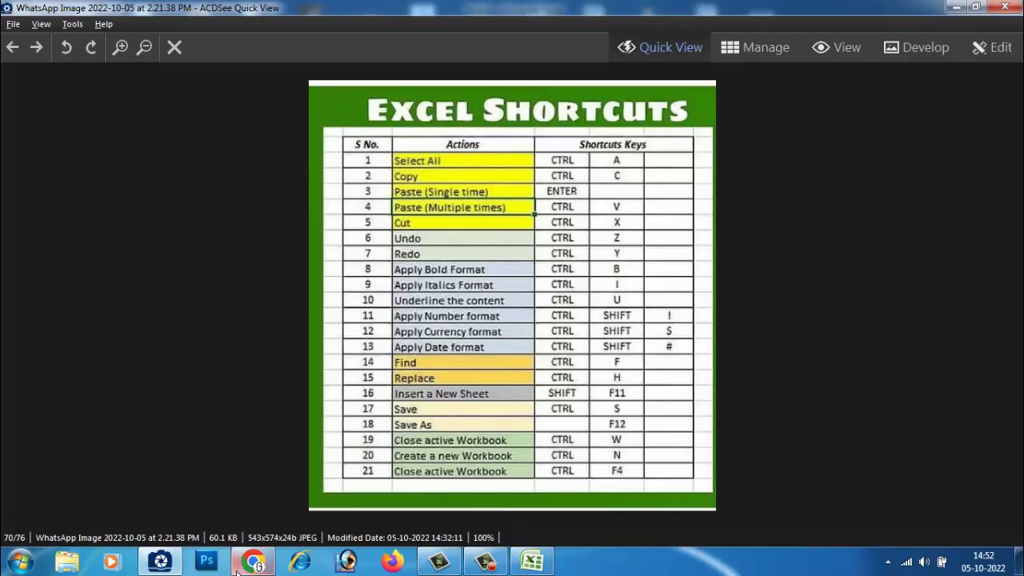
pyautogui.click(532, 564)
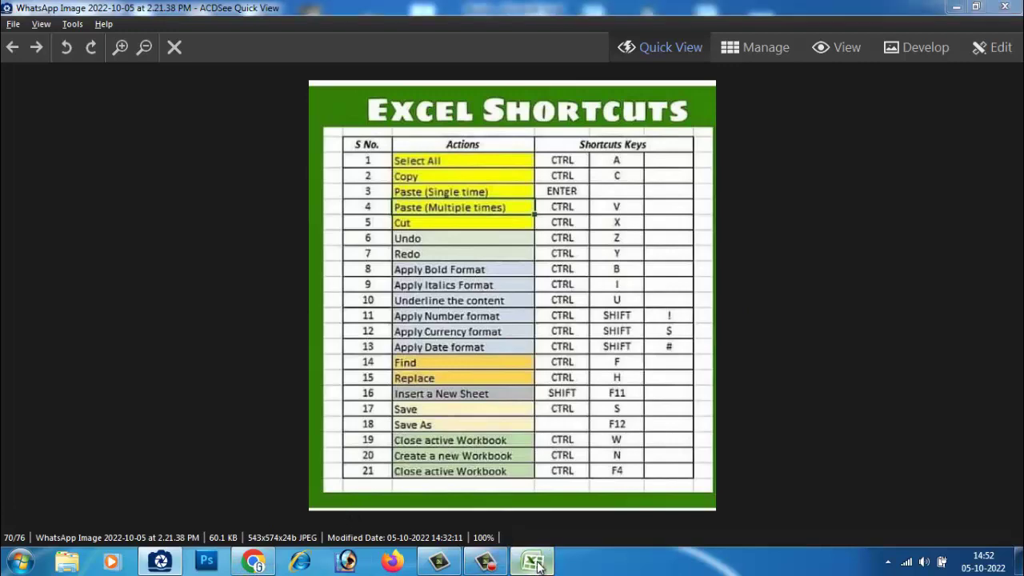
pyautogui.click(286, 361)
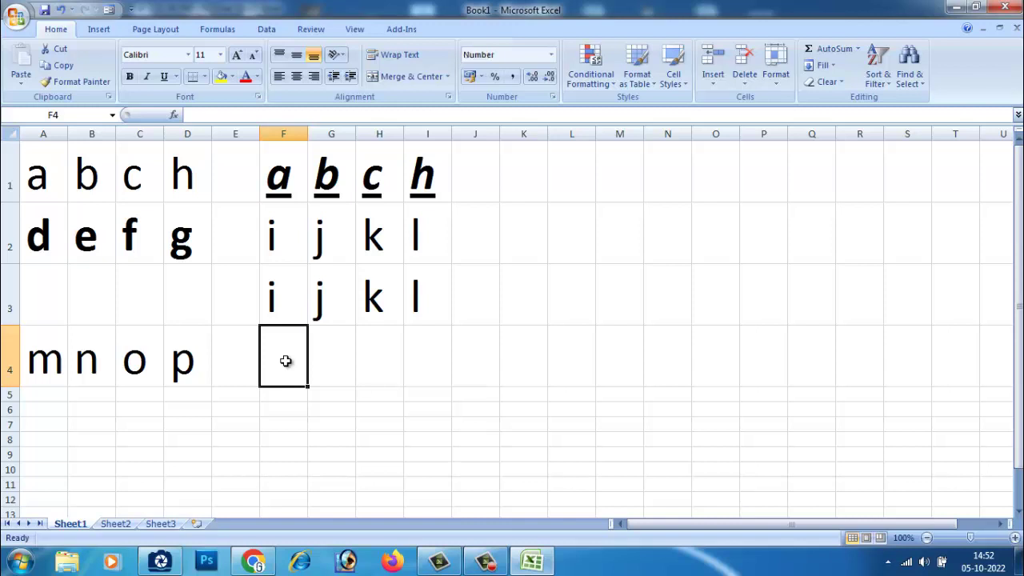
# Step: Apply the Currency number format to cells A1:D2
pyautogui.moveTo(37, 169); pyautogui.dragTo(178, 253)
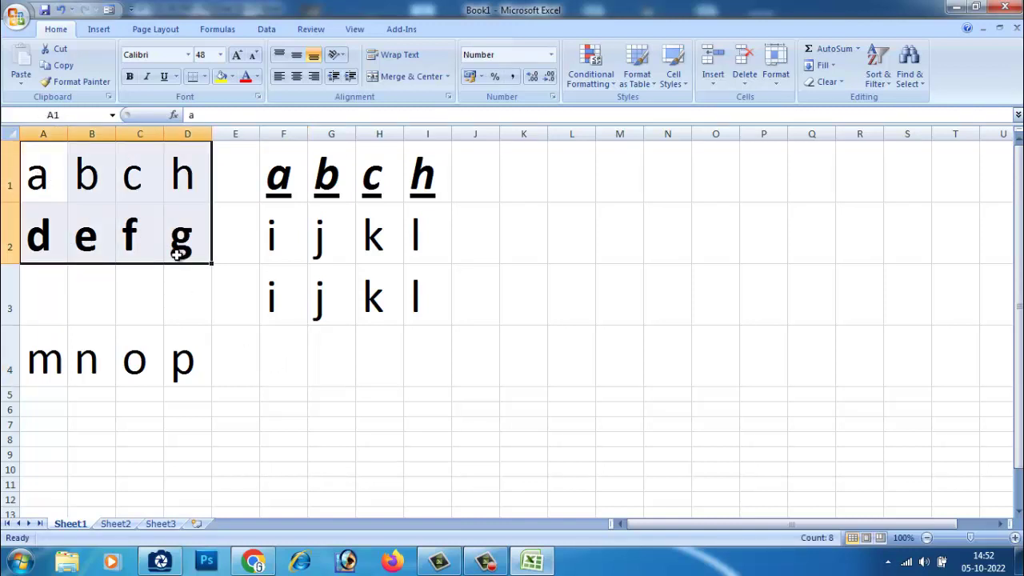
pyautogui.click(176, 285)
pyautogui.moveTo(42, 170)
pyautogui.mouseDown()
pyautogui.moveTo(130, 224)
pyautogui.moveTo(192, 240)
pyautogui.mouseUp()
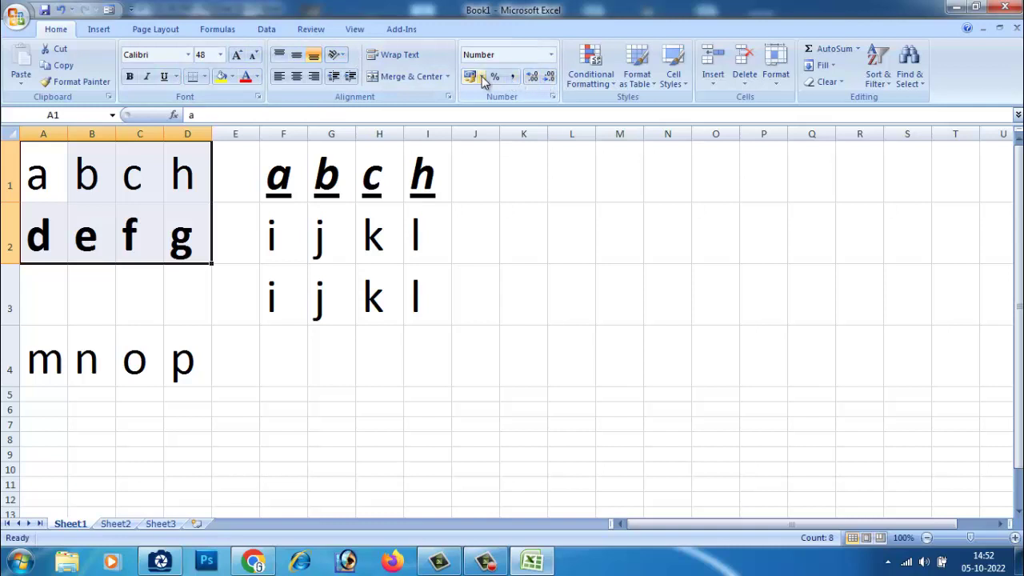
pyautogui.click(552, 55)
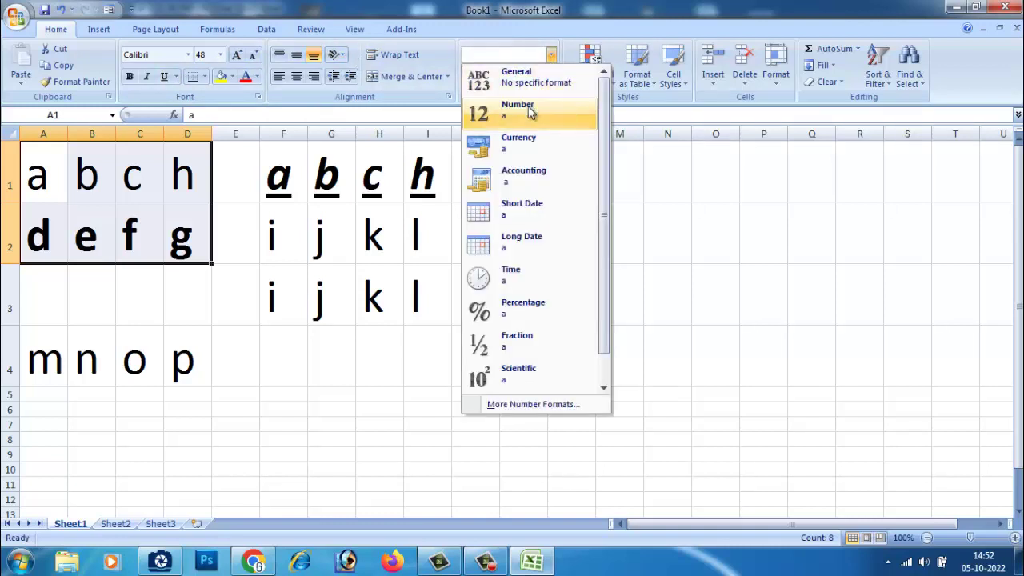
pyautogui.click(523, 148)
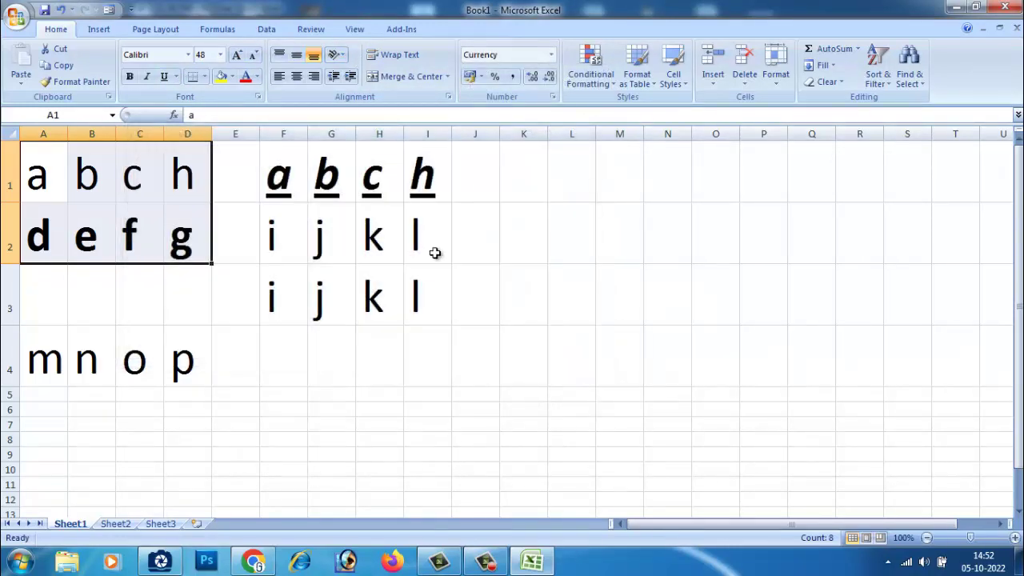
# Step: Click away from the range and bring up the Excel shortcuts reference image
pyautogui.click(362, 392)
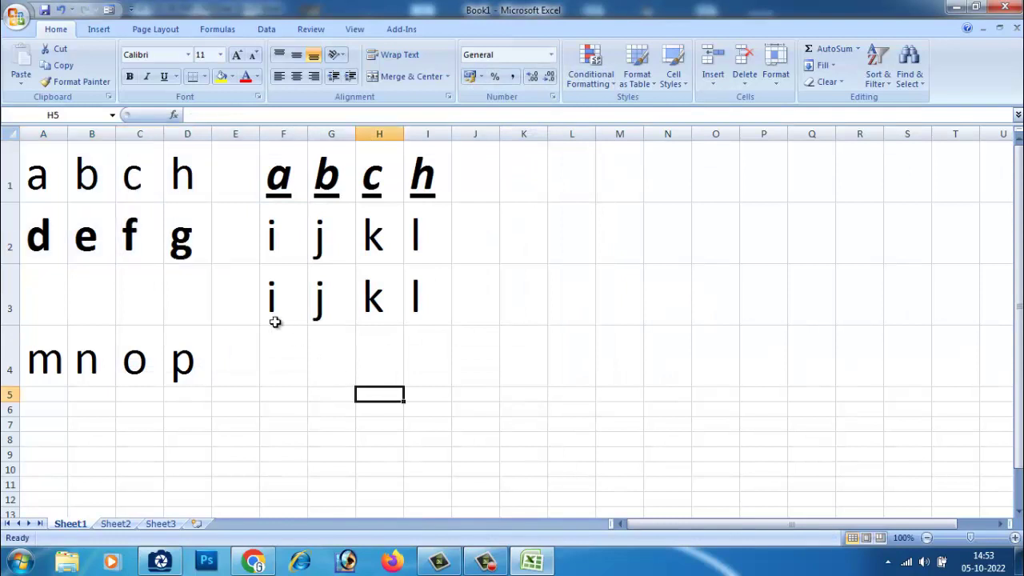
pyautogui.click(26, 278)
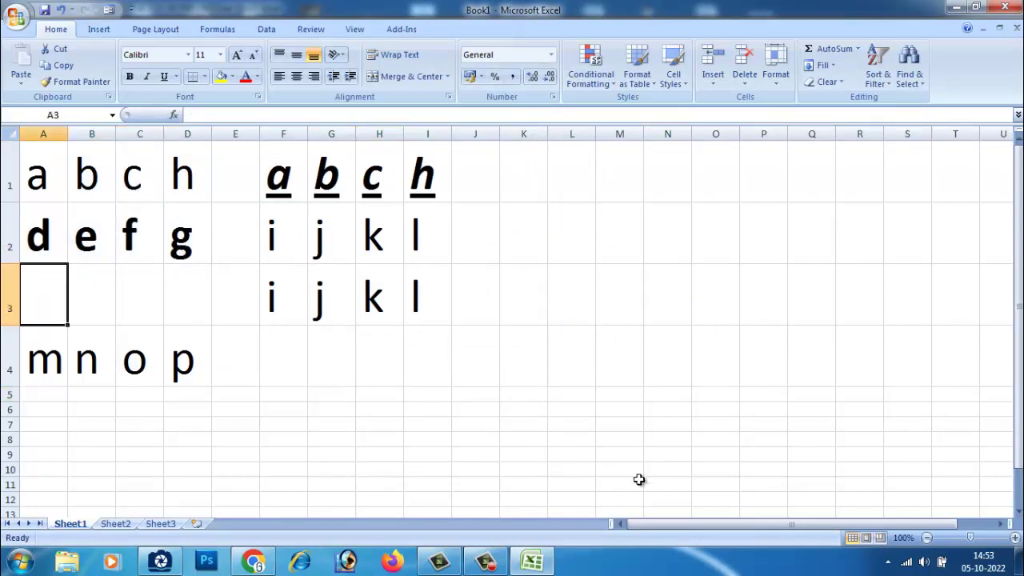
pyautogui.click(160, 562)
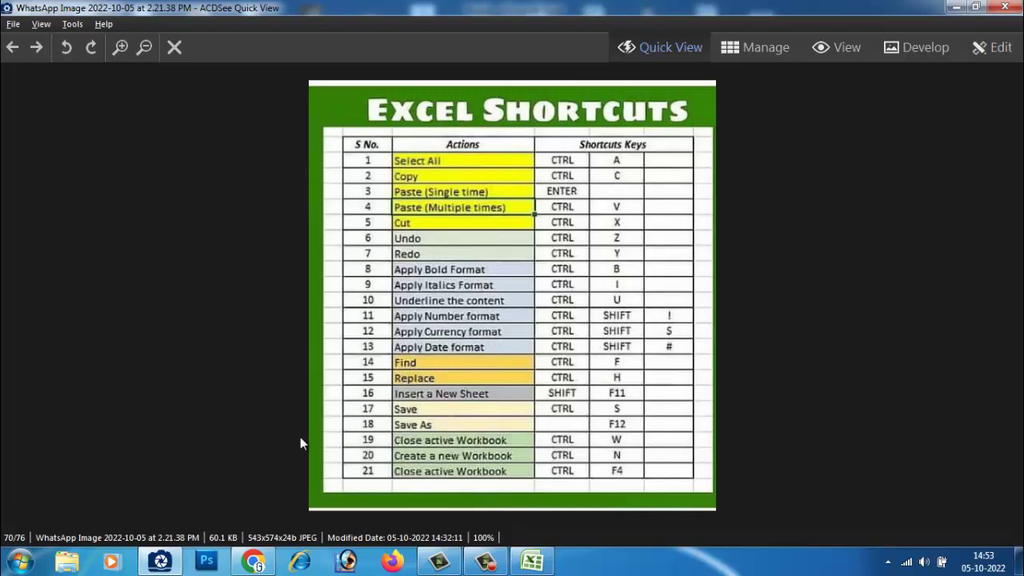
# Step: Switch from the ACDSee shortcuts image back to the Book1 workbook with Alt+Tab
pyautogui.hotkey('alt', 'Tab')
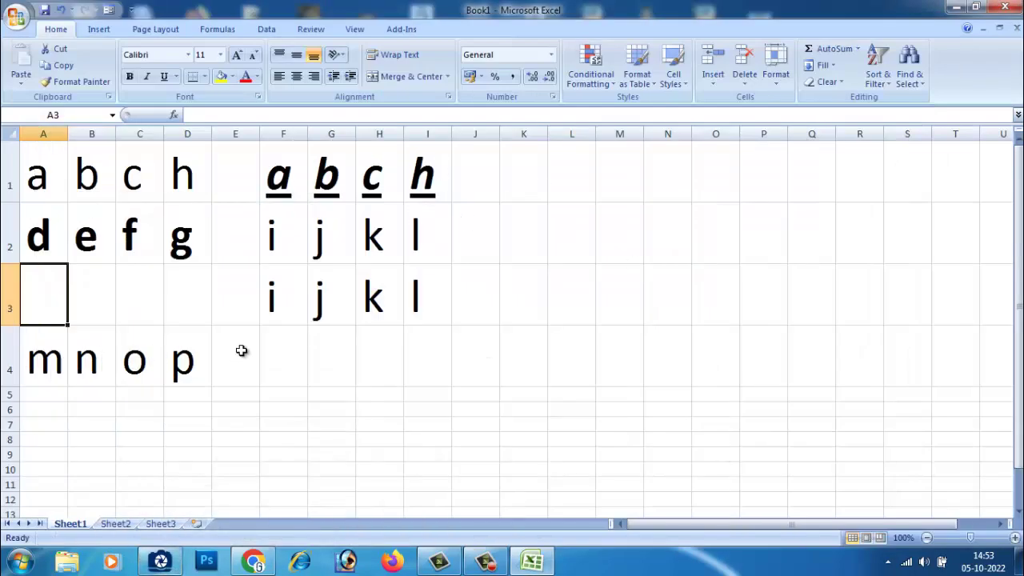
pyautogui.click(241, 350)
pyautogui.moveTo(88, 176); pyautogui.dragTo(192, 360)
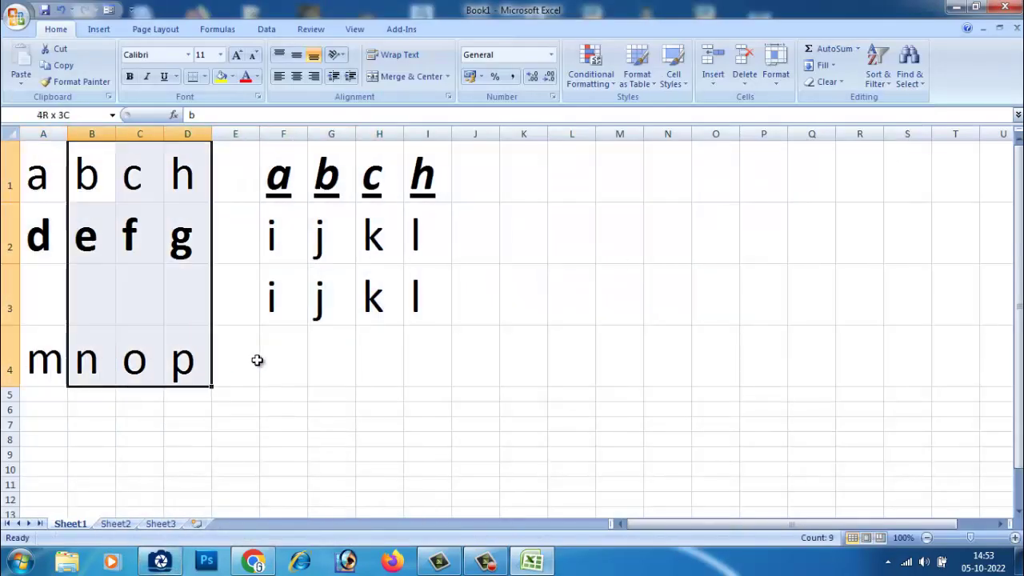
pyautogui.moveTo(257, 360); pyautogui.dragTo(355, 389)
pyautogui.click(336, 394)
pyautogui.moveTo(44, 164)
pyautogui.mouseDown()
pyautogui.moveTo(373, 381)
pyautogui.moveTo(432, 397)
pyautogui.mouseUp()
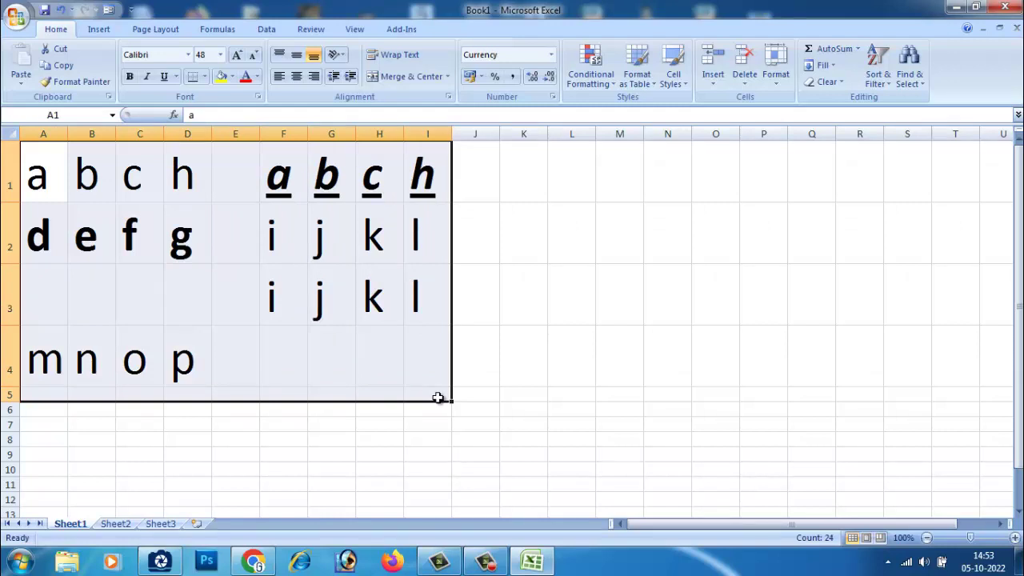
pyautogui.click(504, 228)
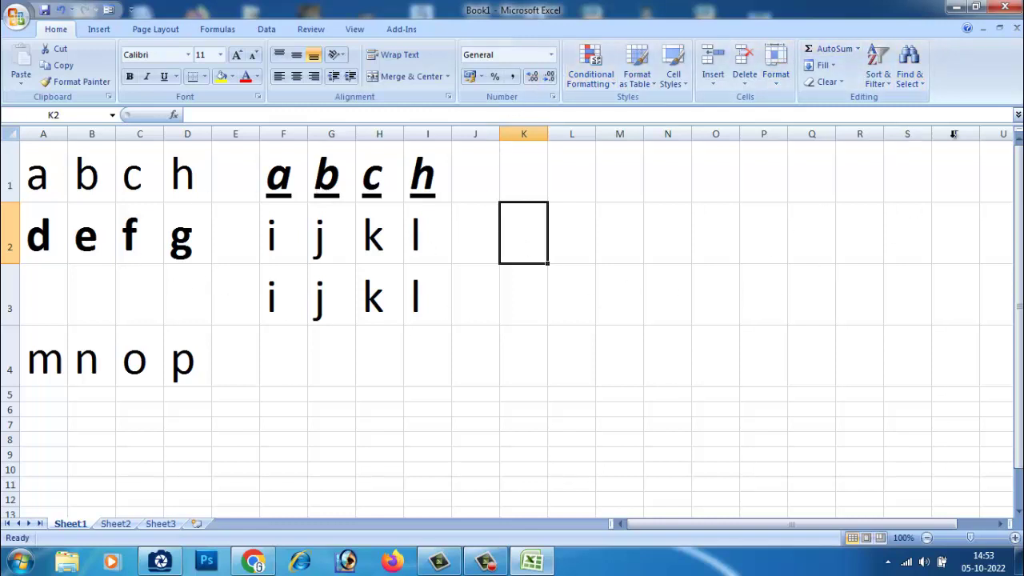
# Step: Find the letter 'a', stepping through A1 and F1, then close the Find and Replace window
pyautogui.click(921, 89)
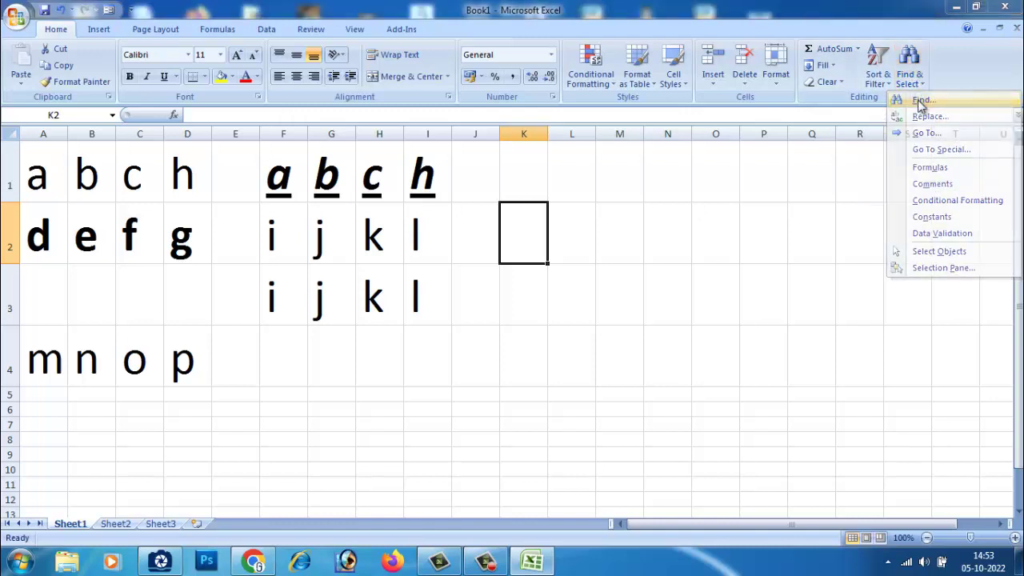
pyautogui.click(920, 102)
pyautogui.moveTo(200, 108); pyautogui.dragTo(645, 195)
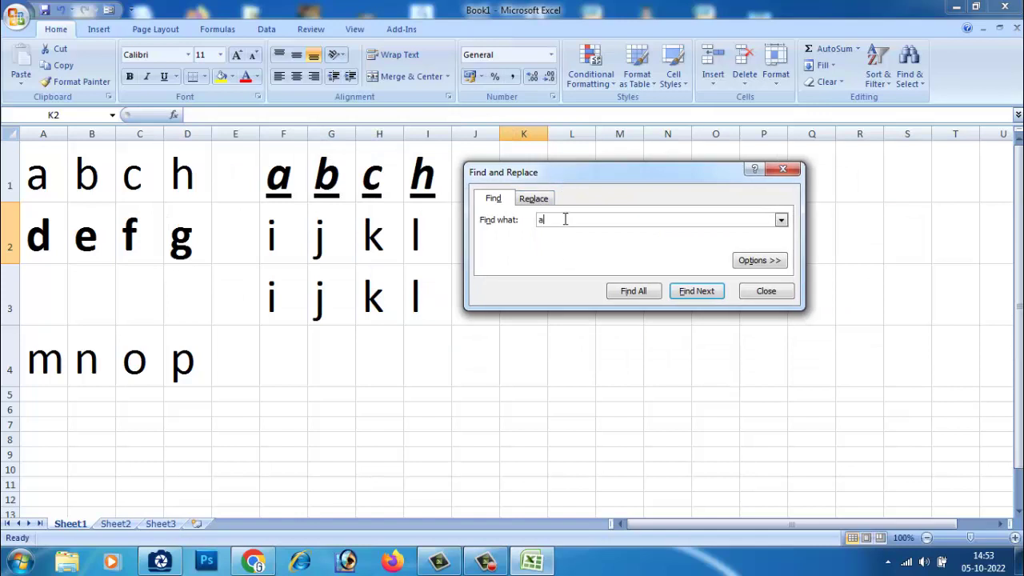
pyautogui.click(696, 291)
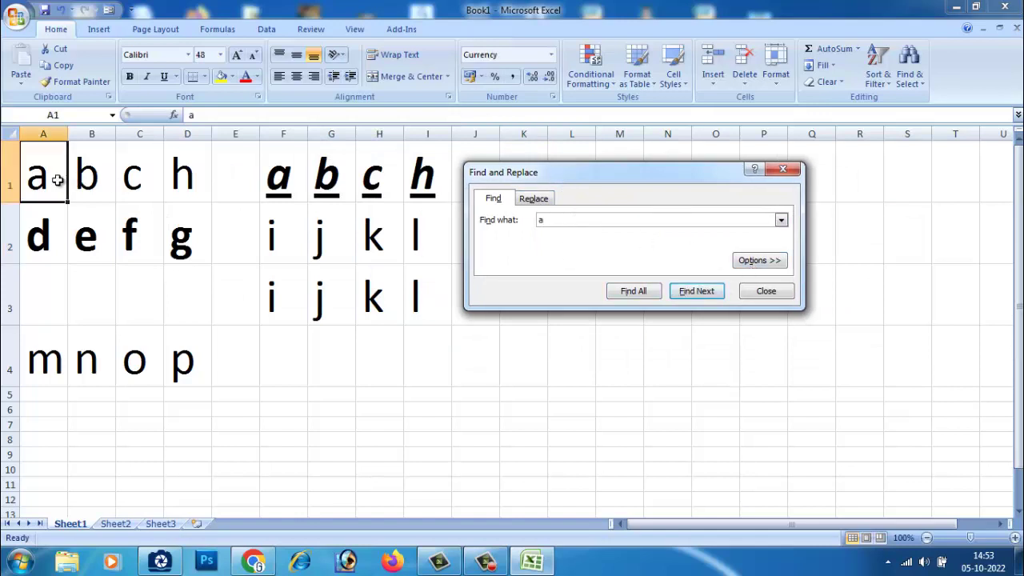
pyautogui.click(697, 293)
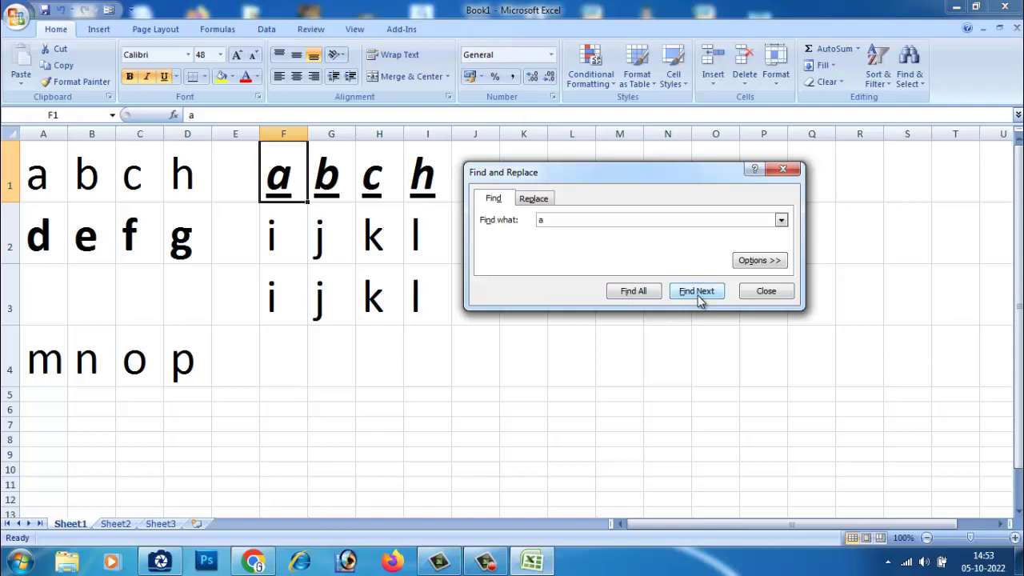
pyautogui.click(698, 295)
pyautogui.moveTo(606, 178); pyautogui.dragTo(626, 211)
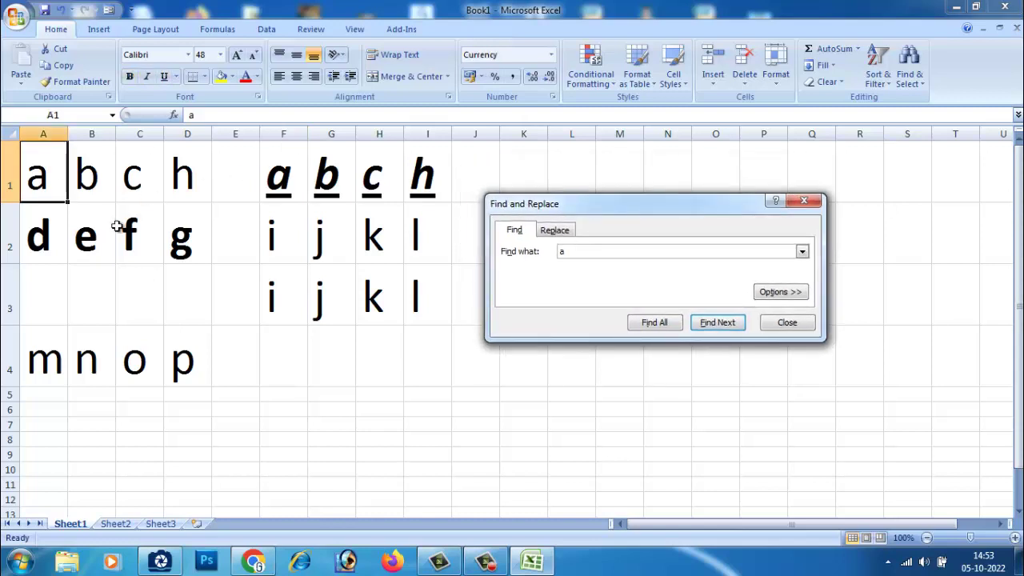
pyautogui.click(810, 201)
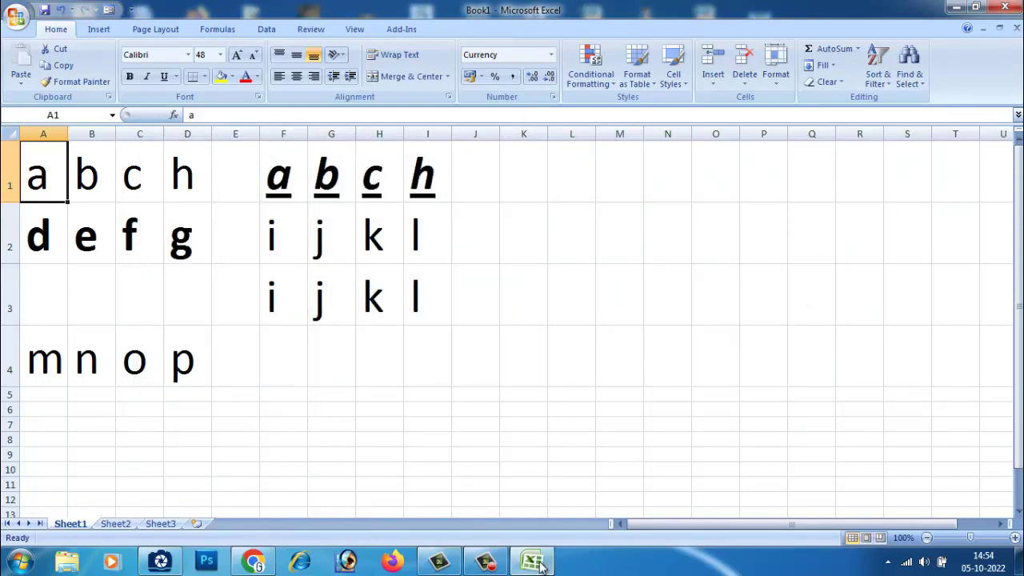
pyautogui.click(160, 561)
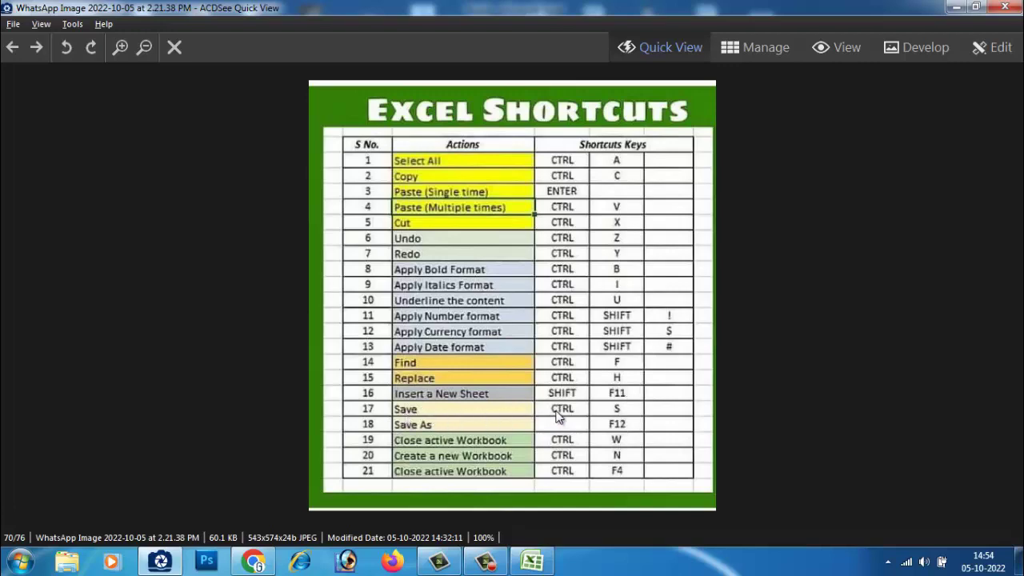
pyautogui.click(955, 7)
# Step: Save the workbook to the Desktop as ASDFGHJ, then bring up the shortcuts image
pyautogui.click(290, 392)
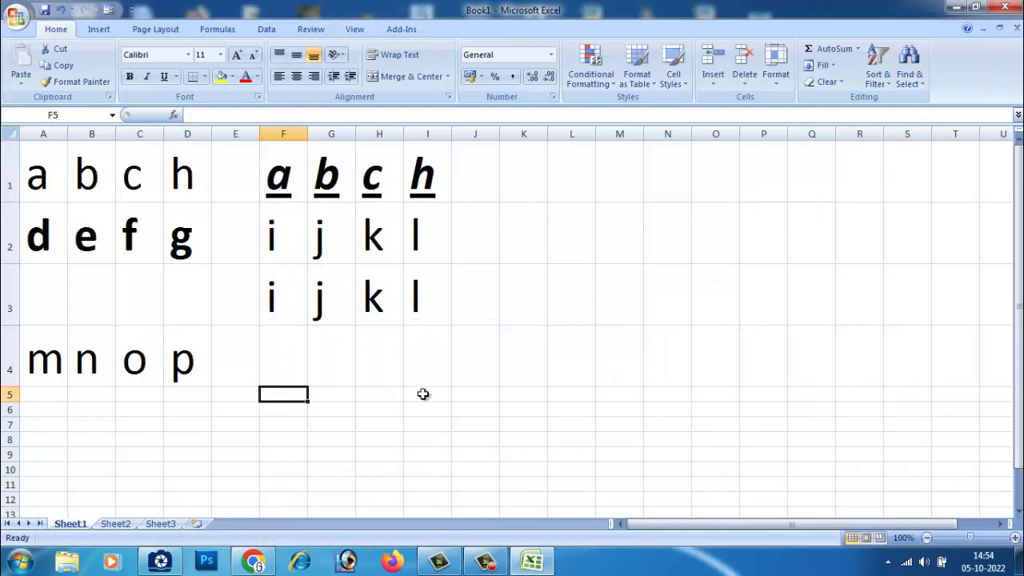
pyautogui.click(18, 18)
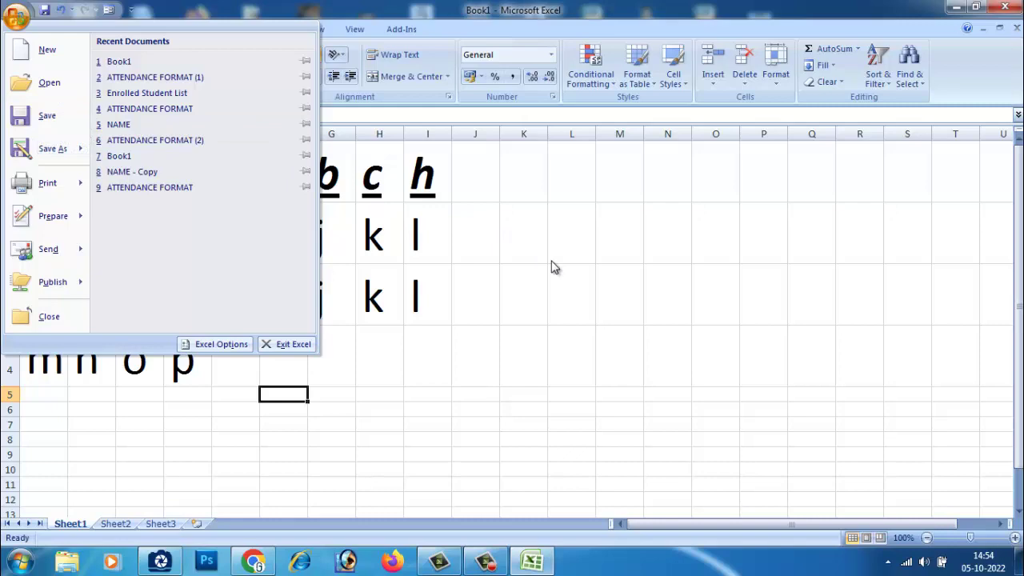
pyautogui.click(17, 17)
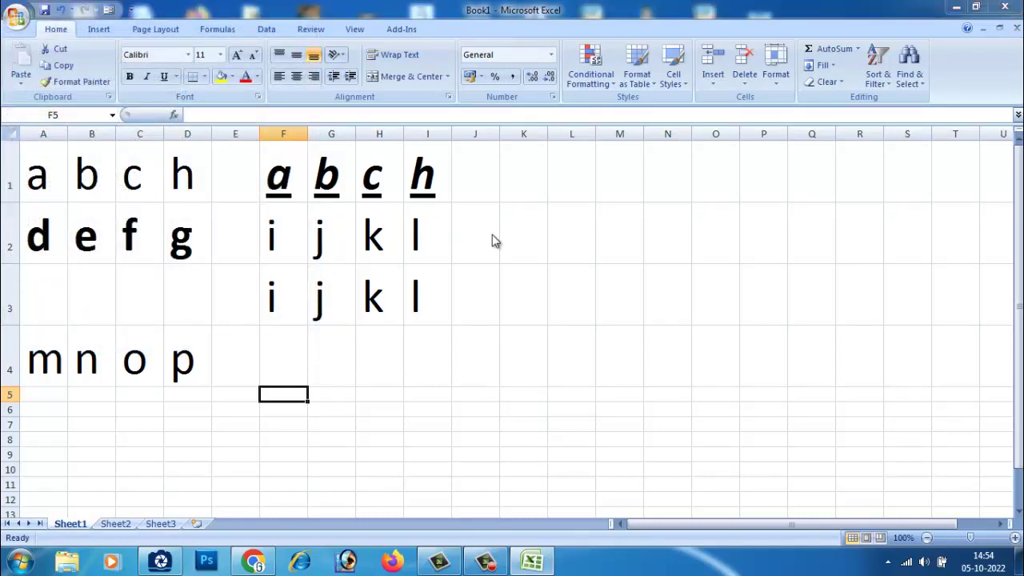
pyautogui.click(62, 138)
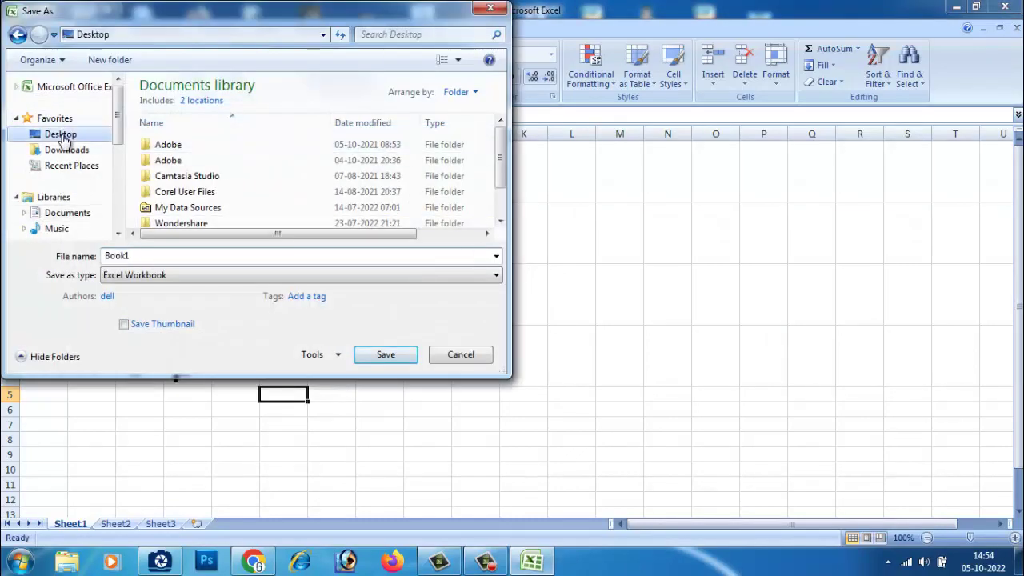
pyautogui.click(163, 253)
pyautogui.write('ASDFGHJ')
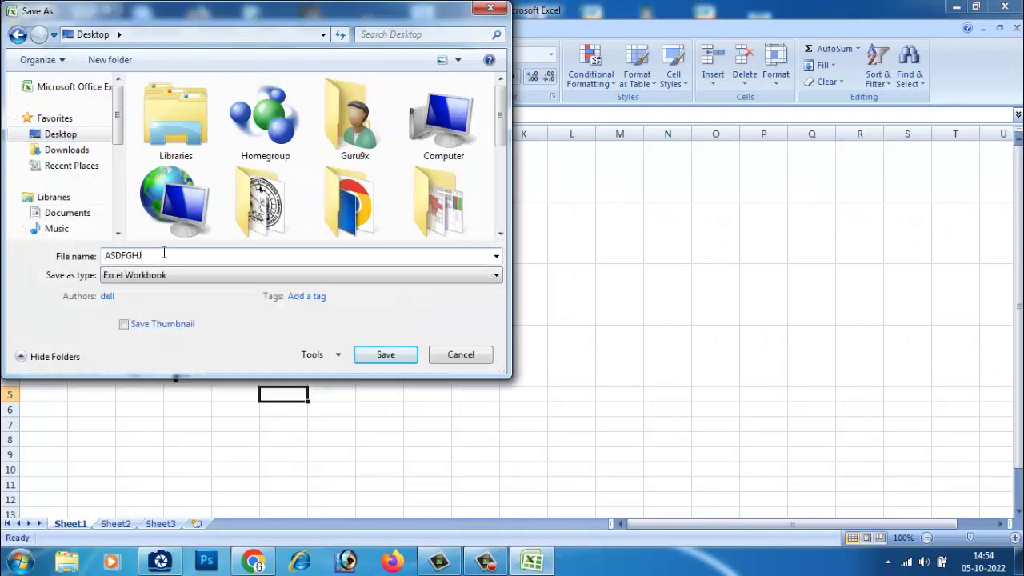
pyautogui.click(381, 358)
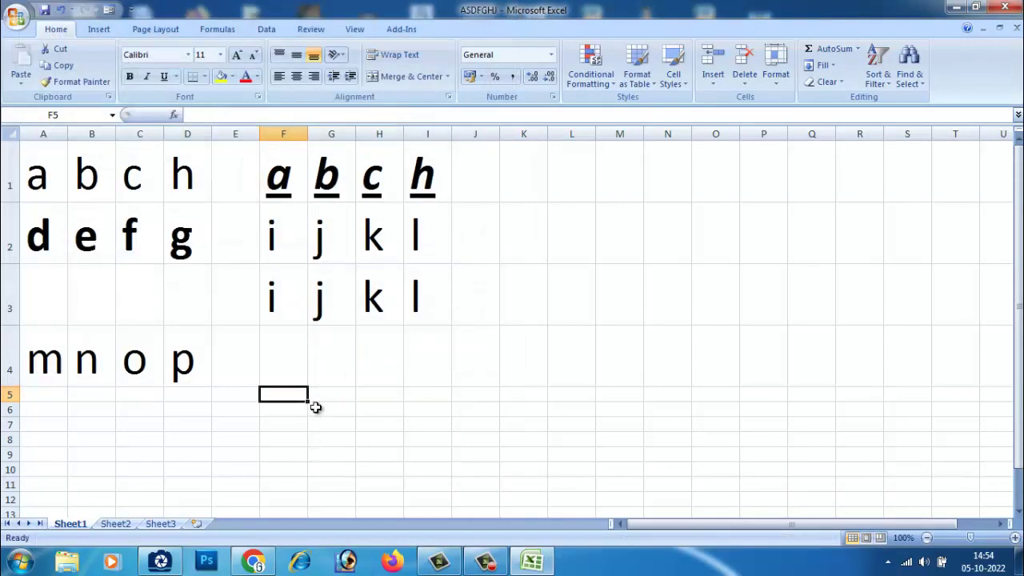
pyautogui.click(164, 561)
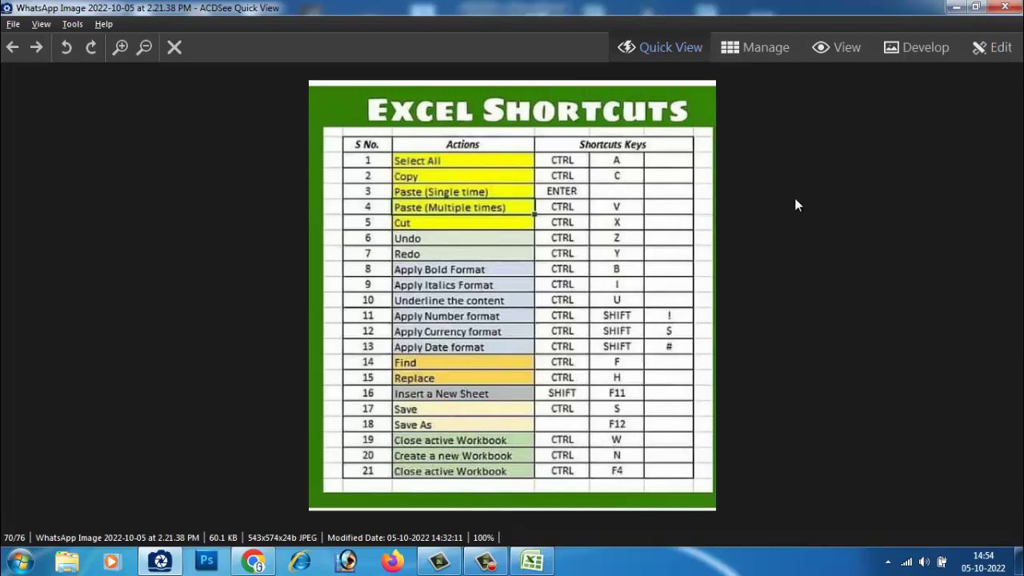
# Step: Minimise the ACDSee shortcuts image to return to the ASDFGHJ workbook
pyautogui.click(957, 7)
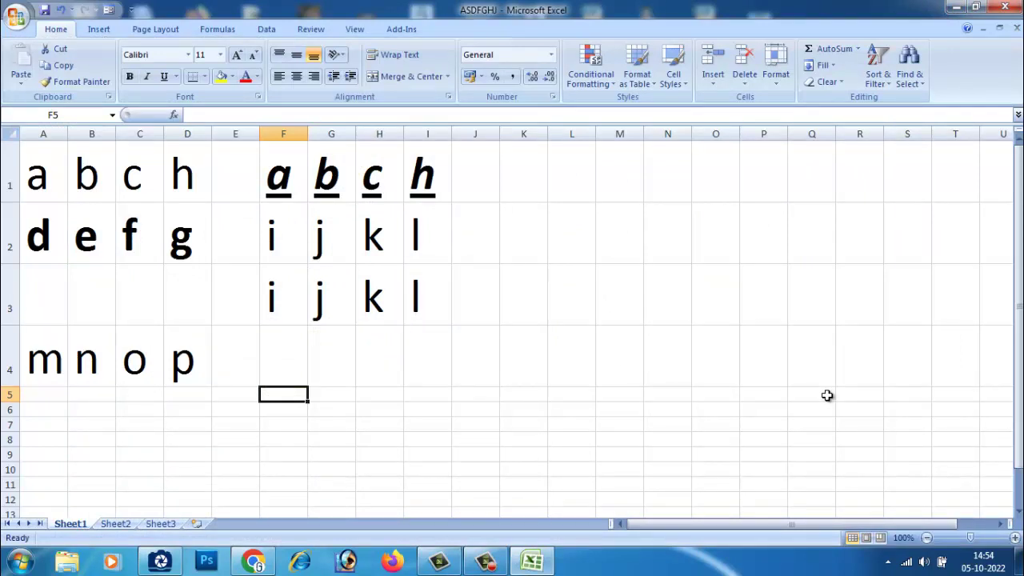
# Step: Close the ASDFGHJ workbook with Ctrl+W and bring the shortcuts image back up
pyautogui.hotkey('ctrl', 'w')
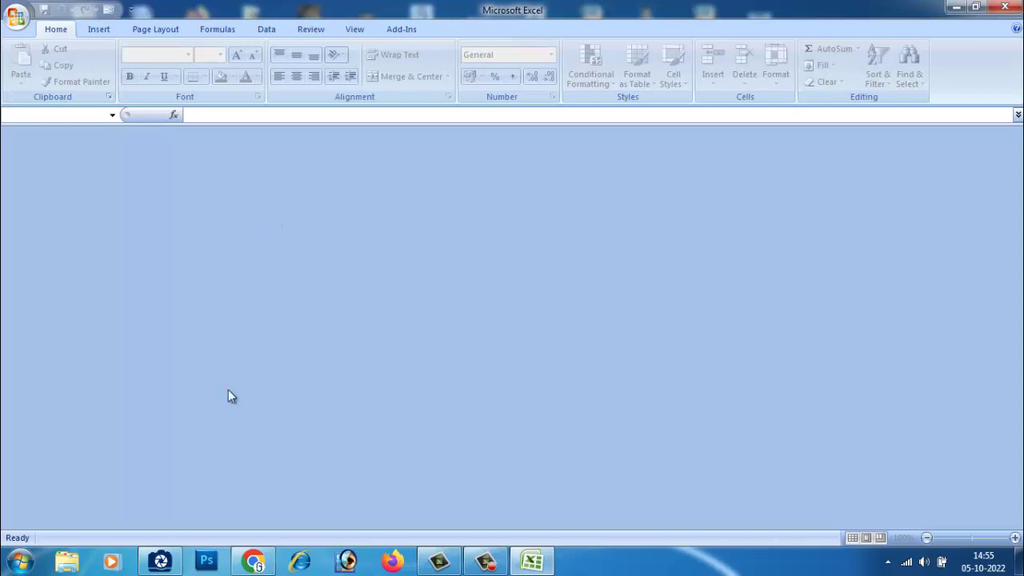
pyautogui.click(160, 561)
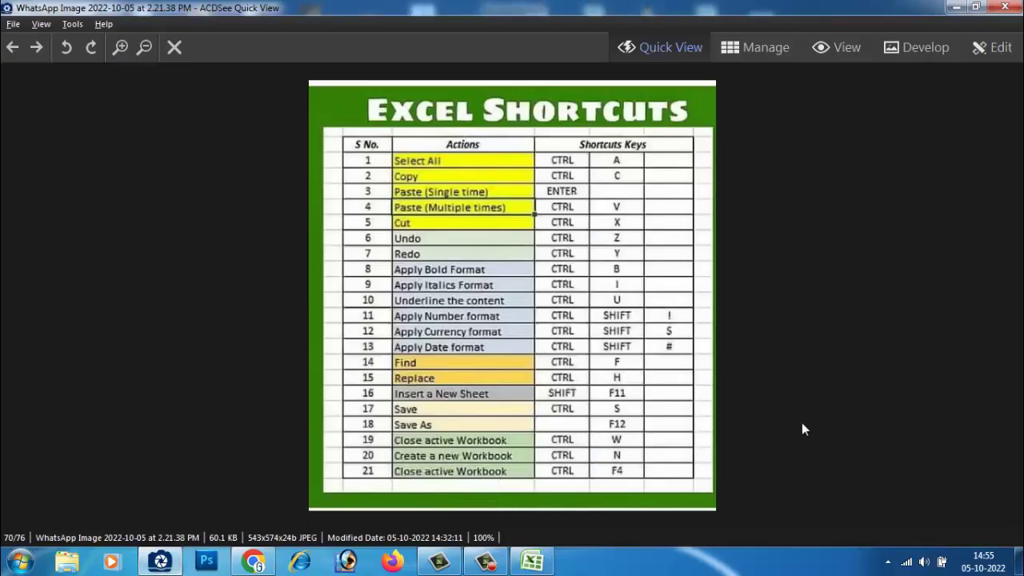
# Step: Open a blank Book2 workbook, checking the shortcuts image along the way, then close Book2 with Ctrl+W
pyautogui.click(956, 6)
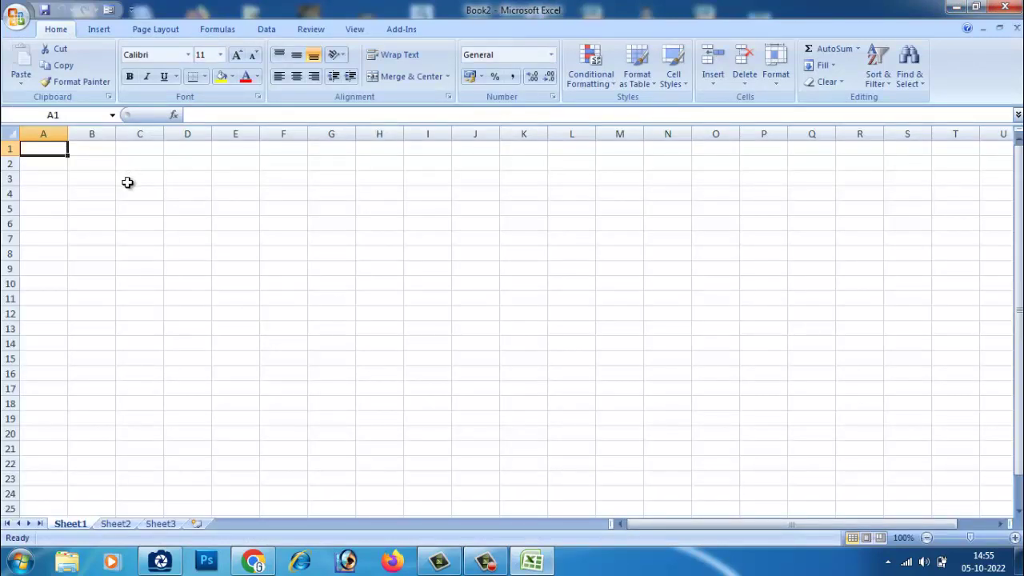
pyautogui.click(160, 562)
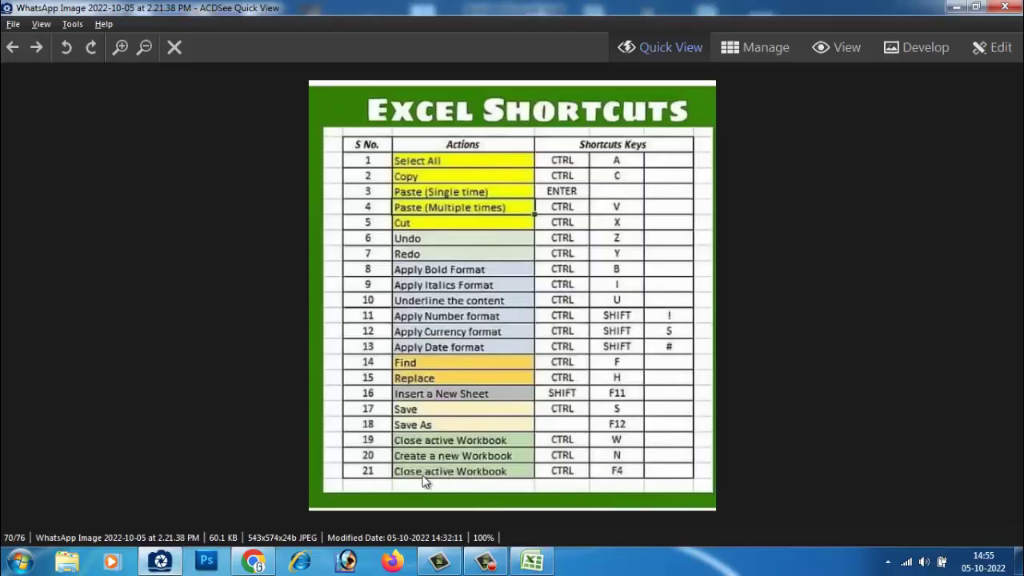
pyautogui.click(955, 7)
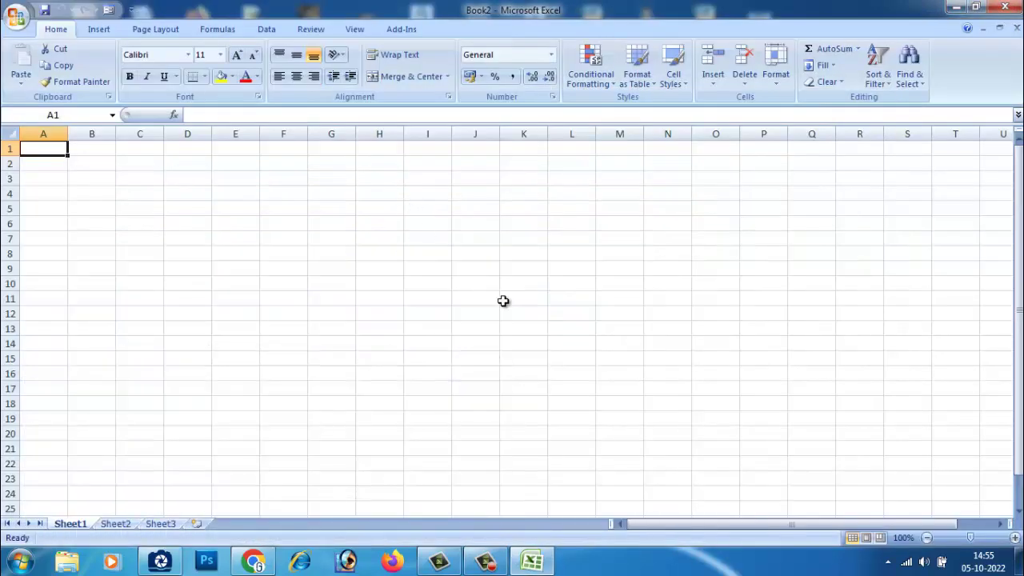
pyautogui.click(160, 562)
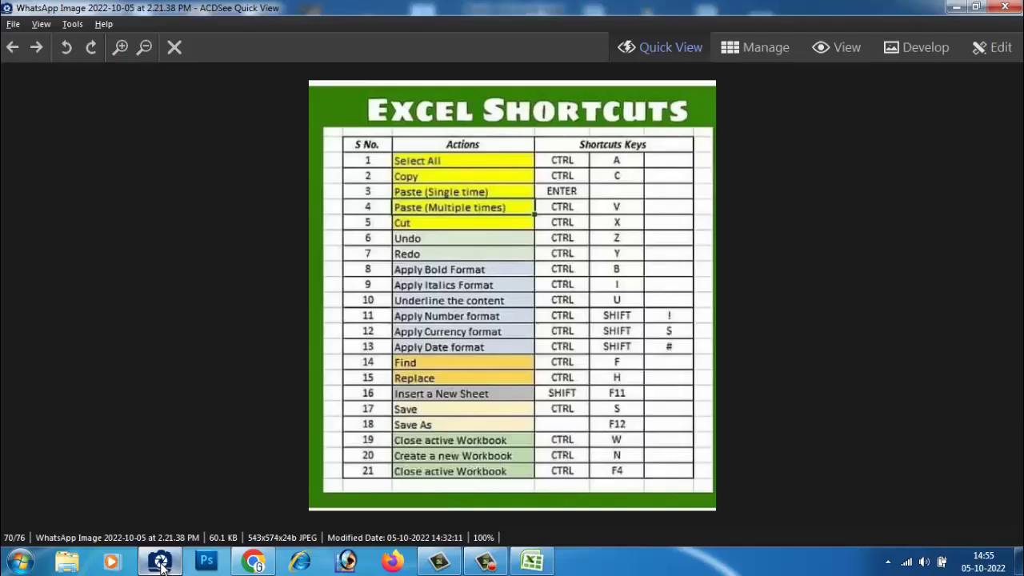
pyautogui.click(161, 563)
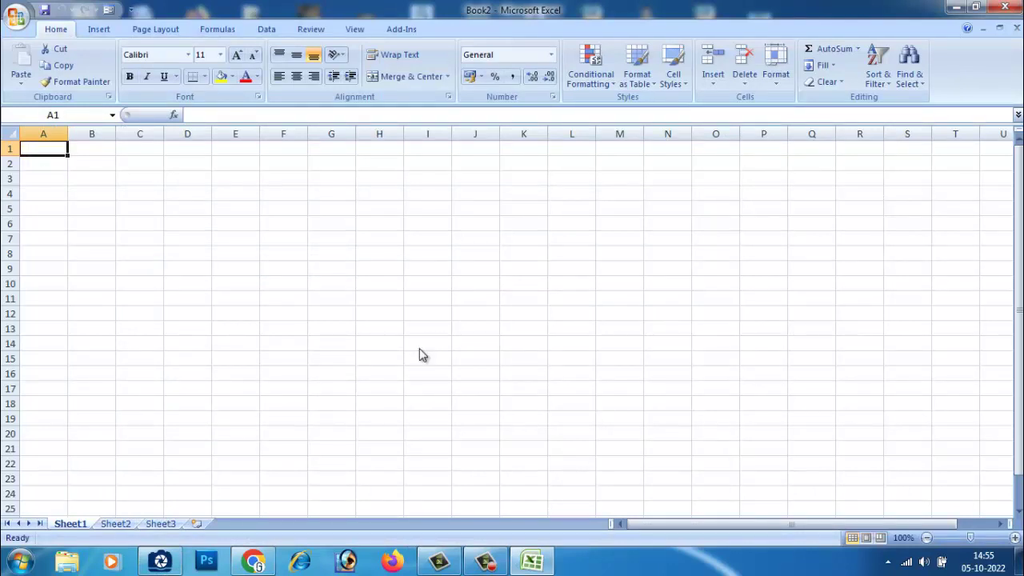
pyautogui.hotkey('ctrl', 'w')
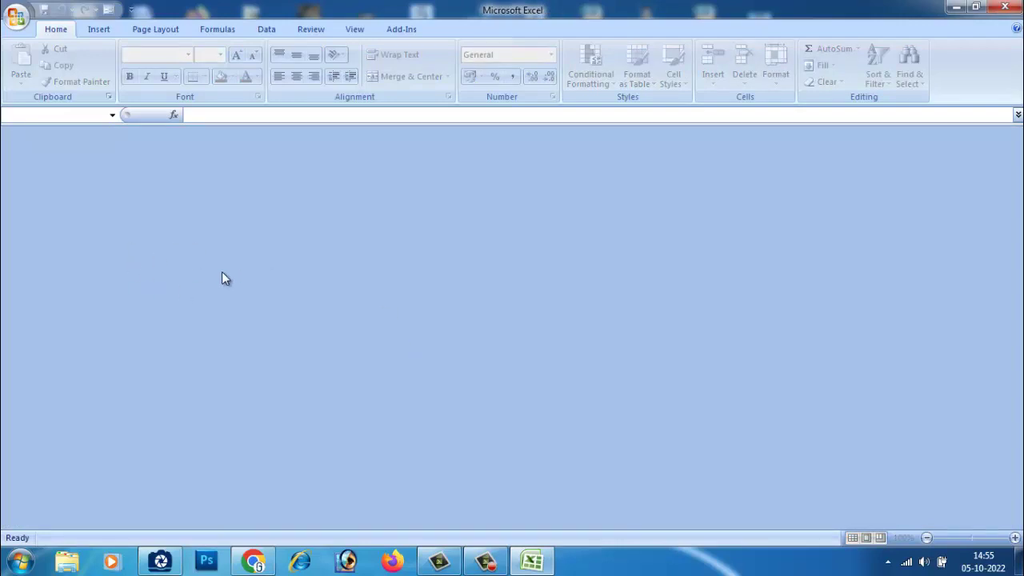
# Step: Minimise the empty Excel window to reveal the desktop and the saved ASDFGHJ file
pyautogui.click(956, 8)
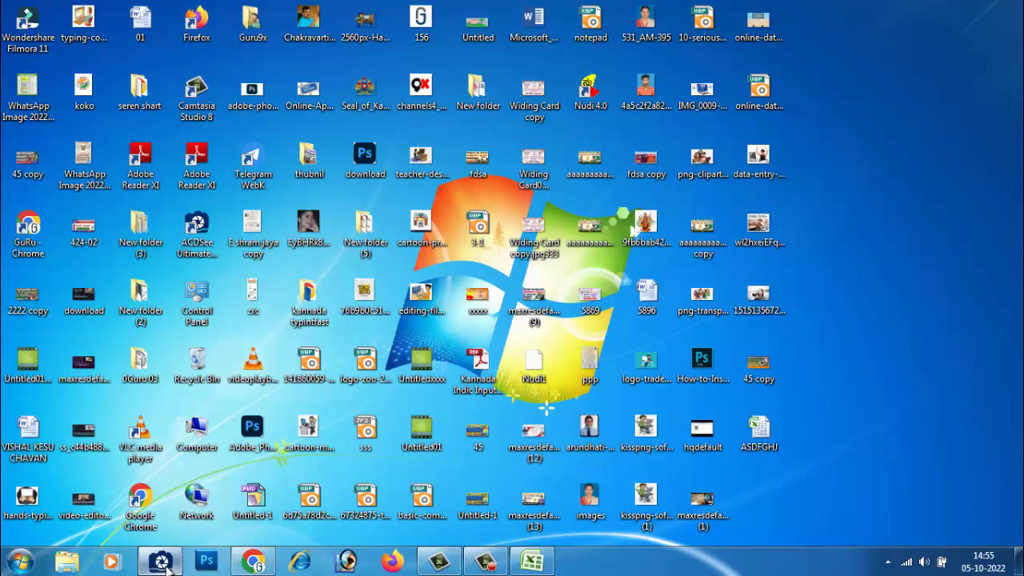
# Step: Restore ACDSee Quick View from the taskbar to show the Excel Shortcuts image
pyautogui.click(196, 546)
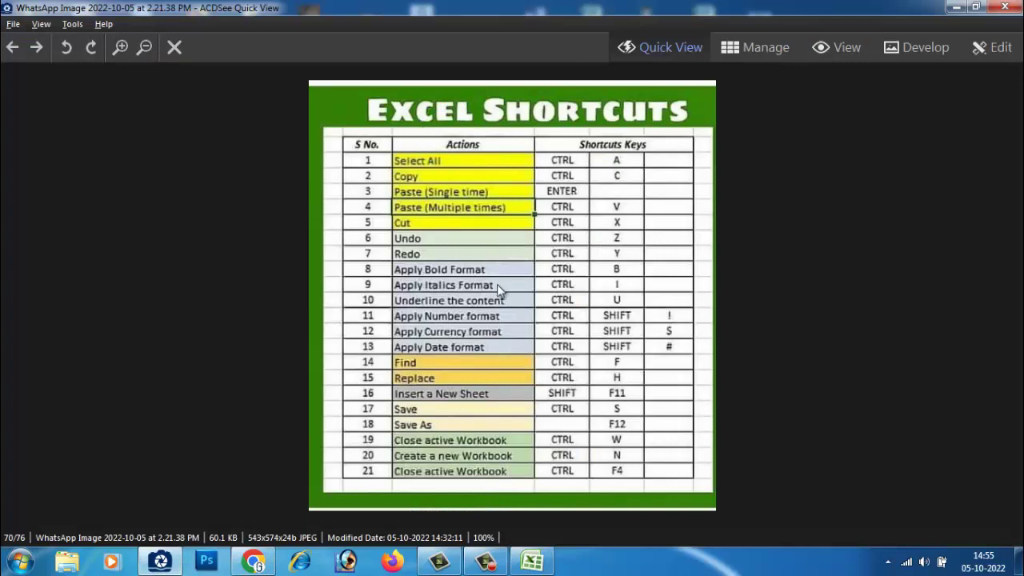